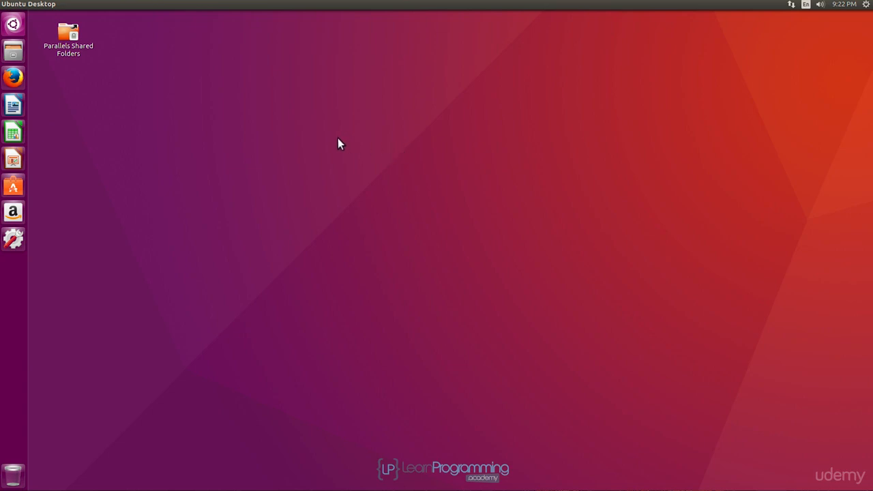
- Open Firefox, load the jetbrains.com website and maximize the browser window
click(14, 78)
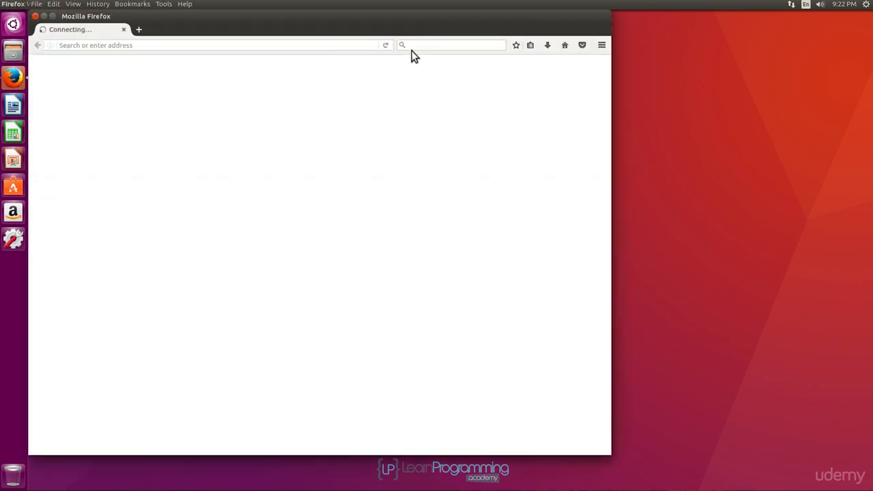
click(214, 47)
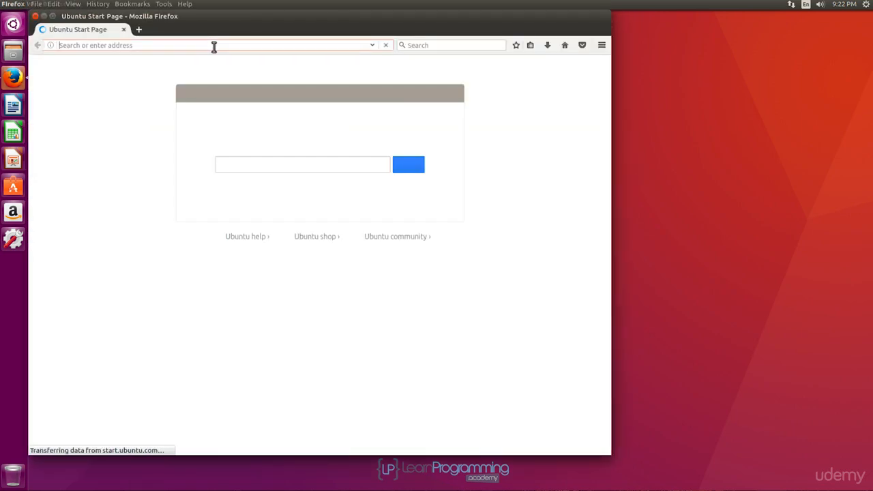
text(jetbrain)
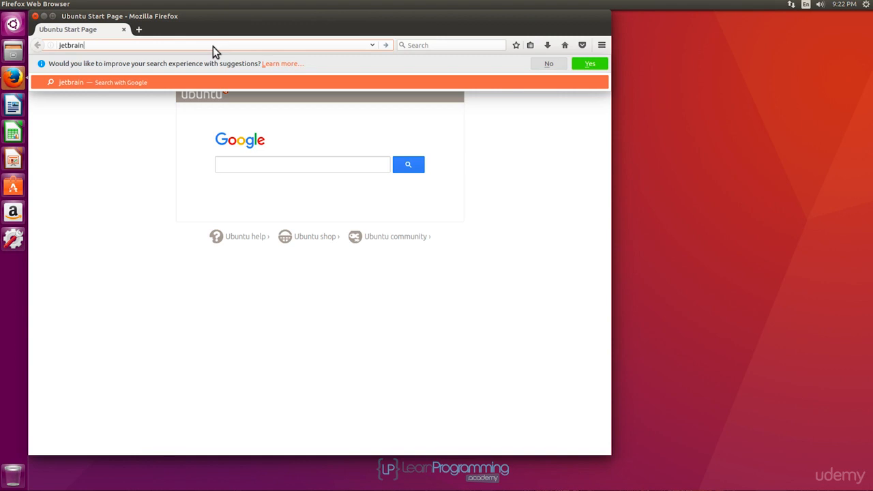
text(s.com)
key(Return)
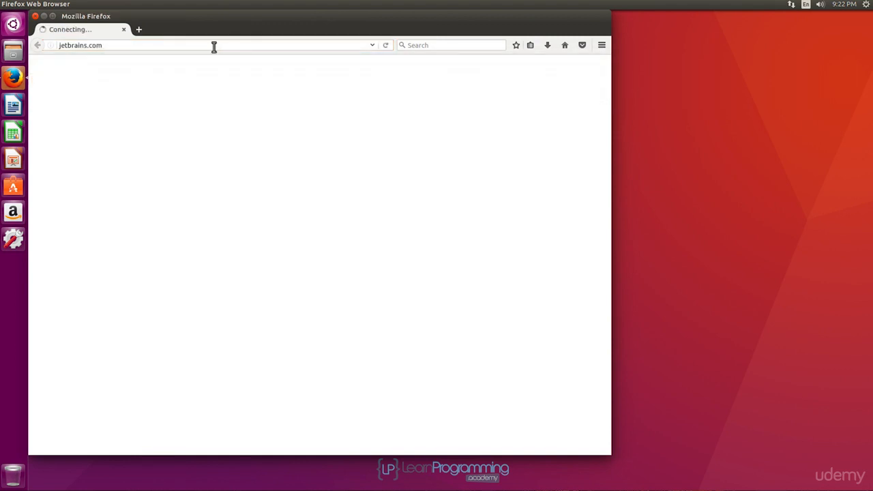
click(53, 17)
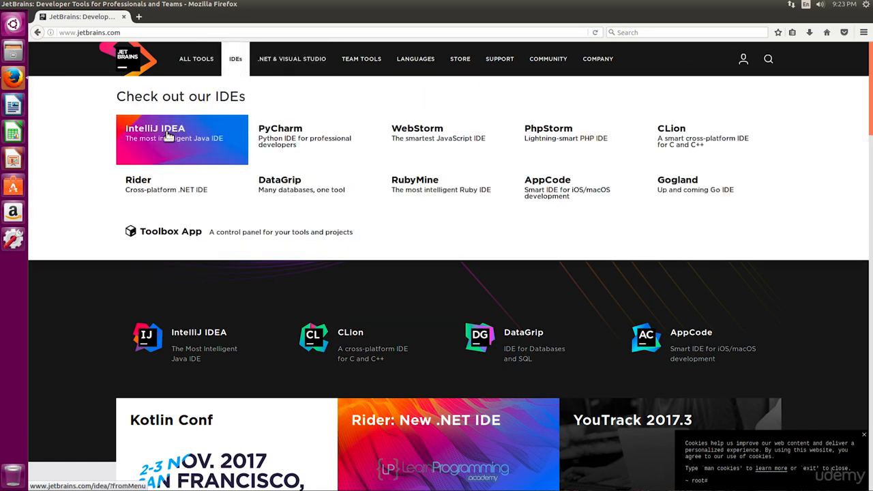
- Go to the IntelliJ IDEA product page, open its download page and dismiss the Reader View notice
click(167, 135)
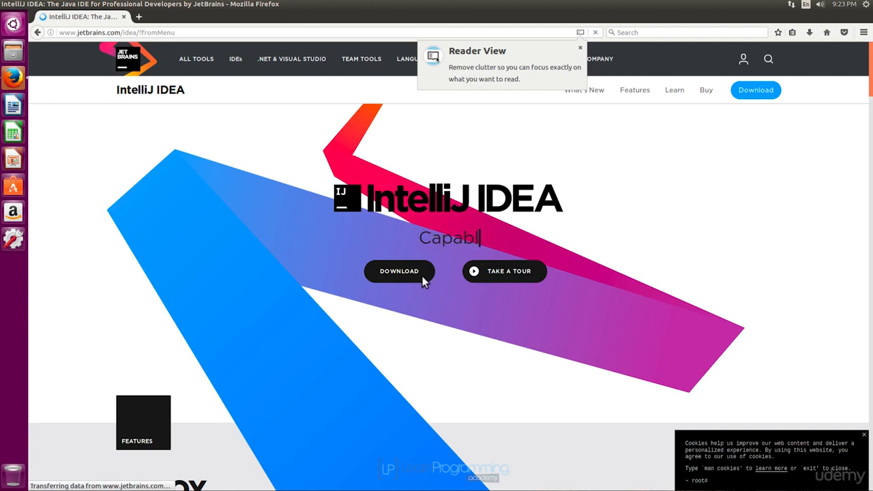
click(412, 277)
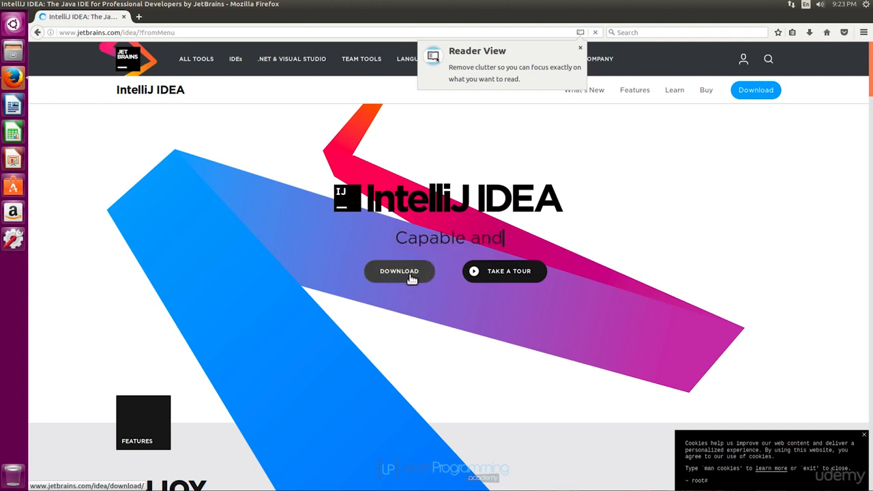
click(580, 48)
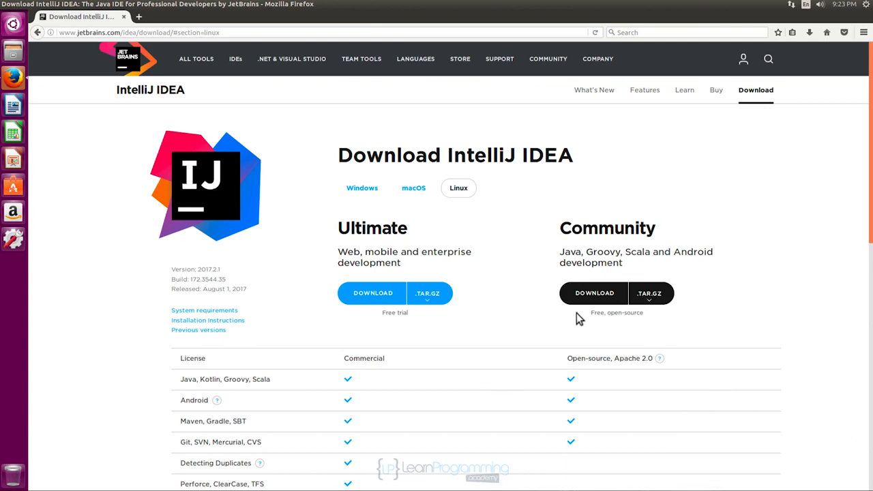
- Download the Community edition of IntelliJ IDEA for Linux, saving ideaIC-2017.2.1.tar.gz to disk
click(586, 294)
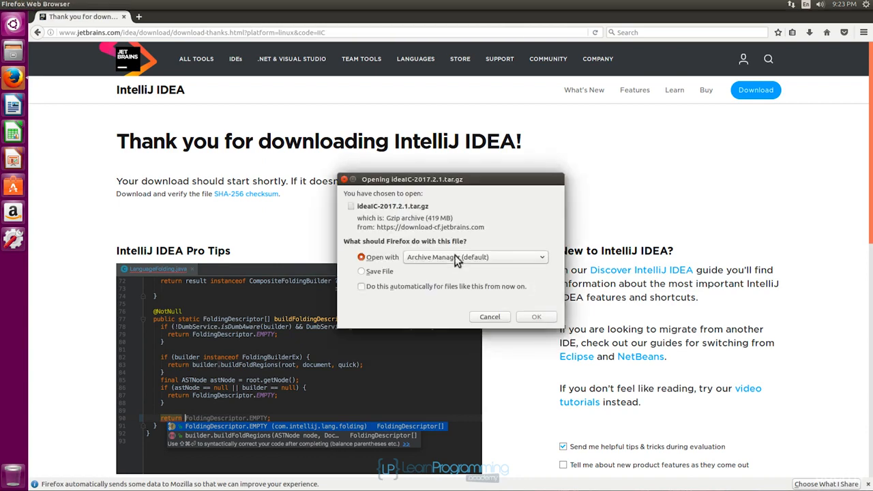
click(361, 271)
click(536, 317)
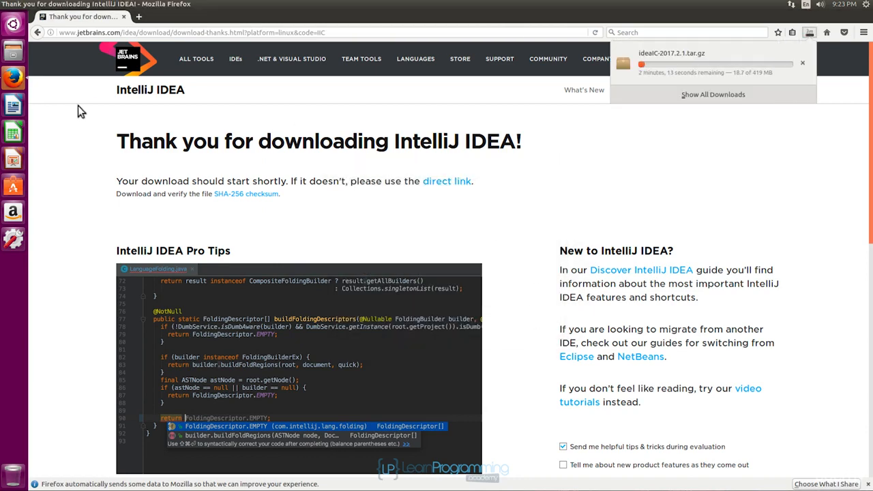
- Return to the IntelliJ IDEA download page and examine the feature comparison between the Ultimate and Community editions
click(39, 34)
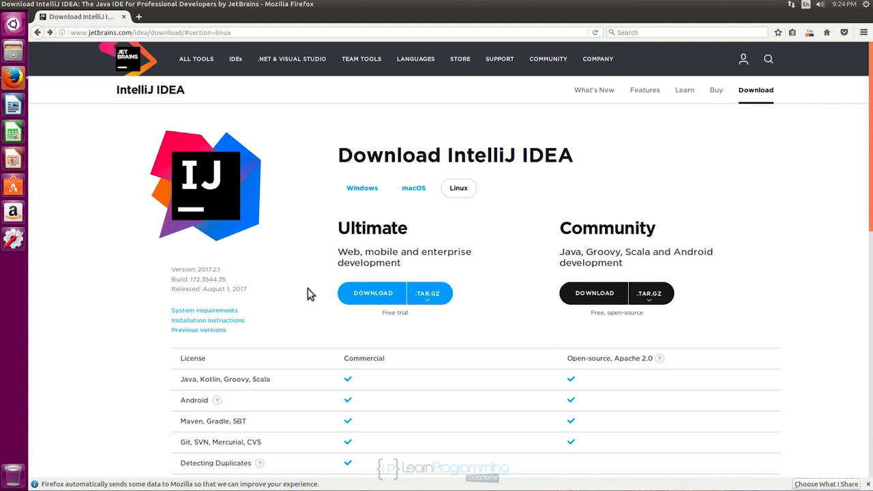
scroll(306, 290, down, 5)
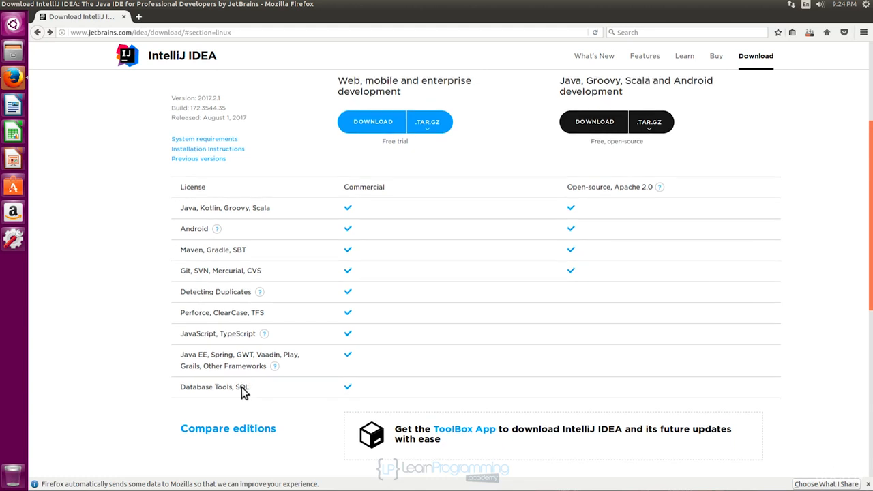
scroll(241, 387, up, 3)
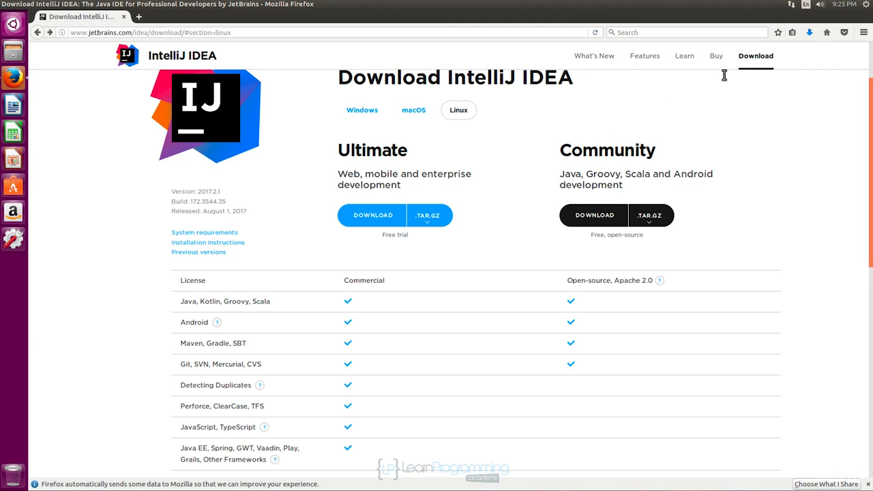
- Show the downloaded ideaIC-2017.2.1.tar.gz in its containing folder and quit Firefox
click(810, 32)
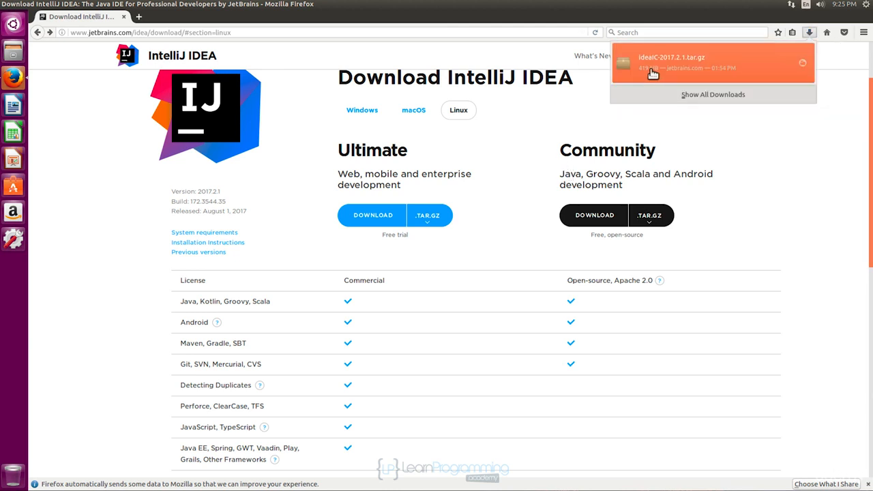
click(804, 66)
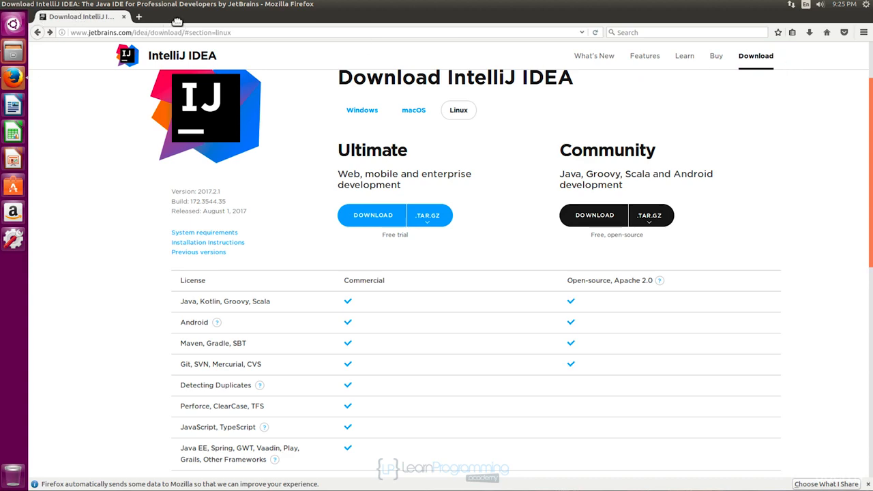
click(37, 5)
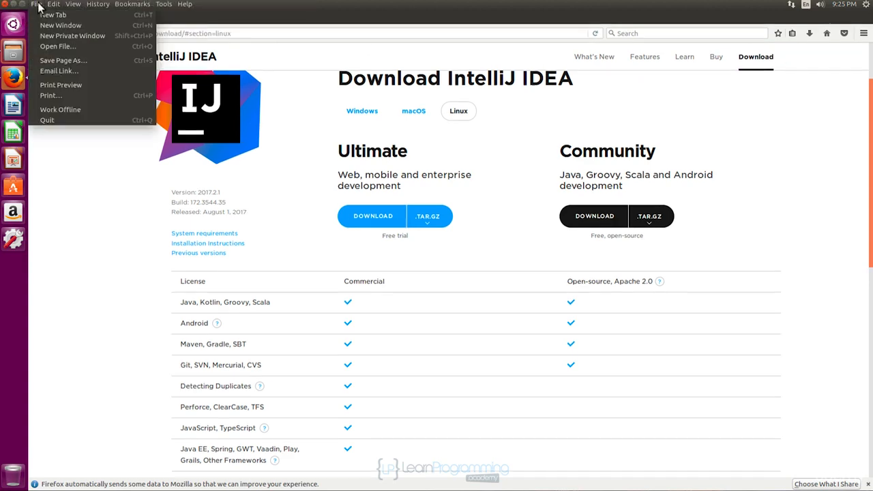
click(48, 120)
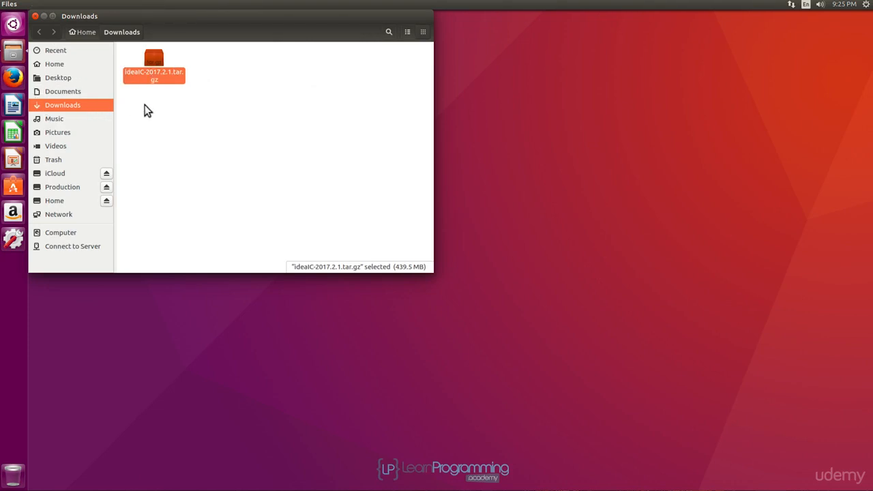
- Open the ideaIC-2017.2.1.tar.gz archive in Archive Manager and create a folder named dev in the Home folder
right_click(151, 61)
click(157, 67)
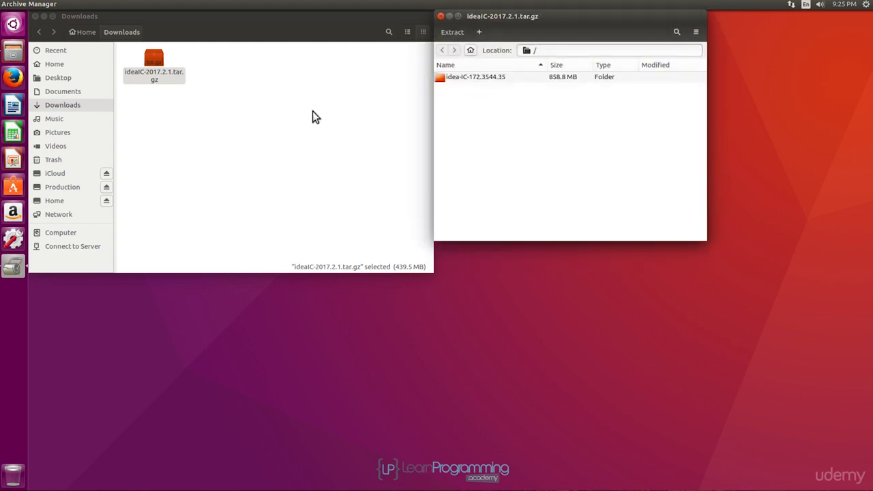
click(54, 66)
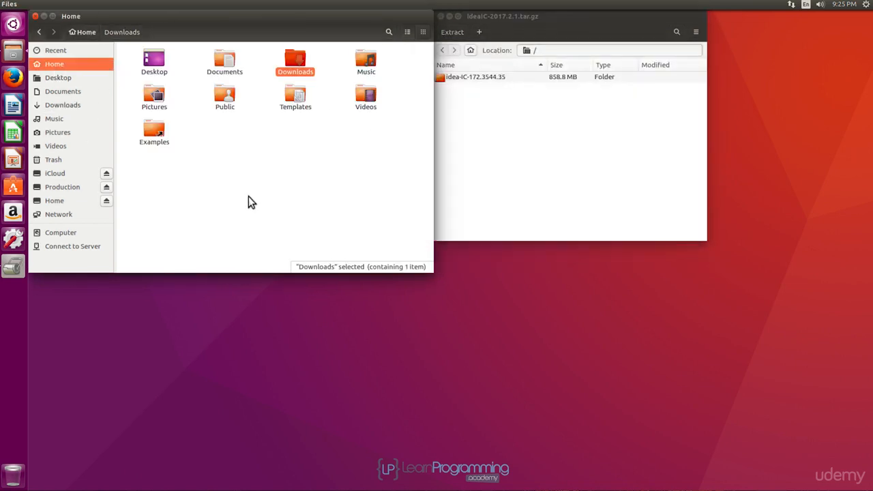
right_click(231, 135)
click(264, 139)
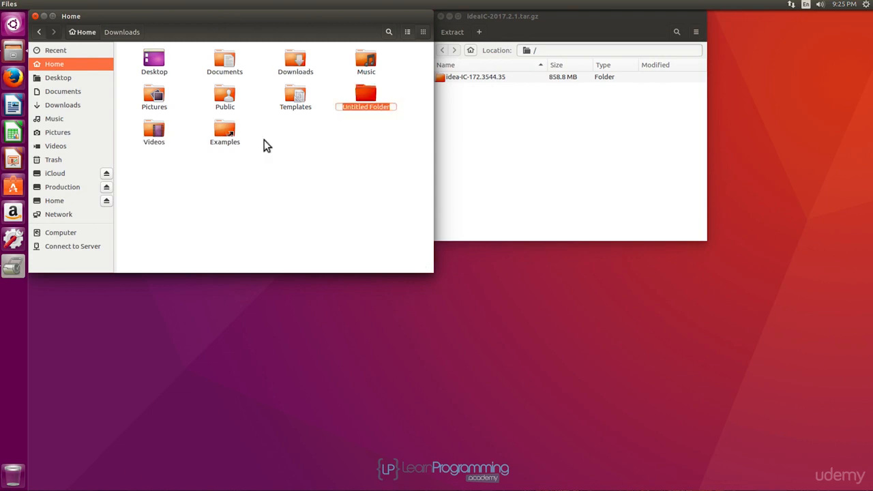
text(dev)
key(Return)
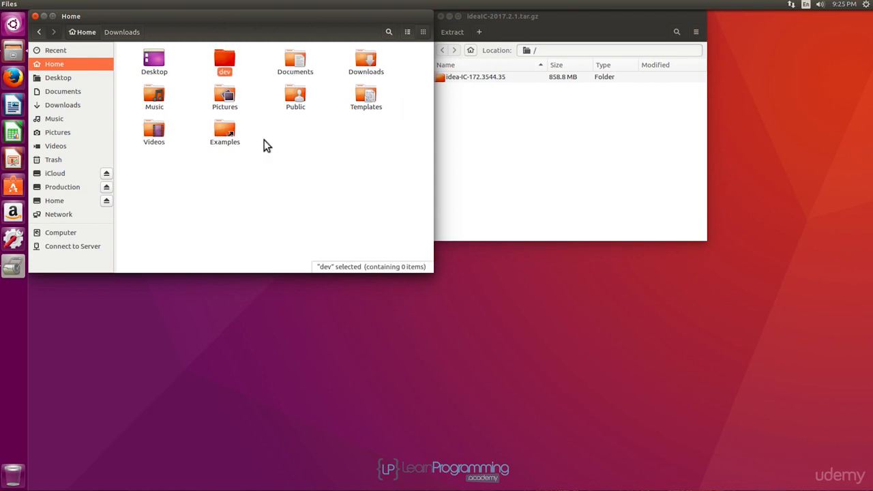
- Extract the idea-IC-172.3544.35 folder from the archive into the dev folder, and close both the archive and file windows
double_click(227, 64)
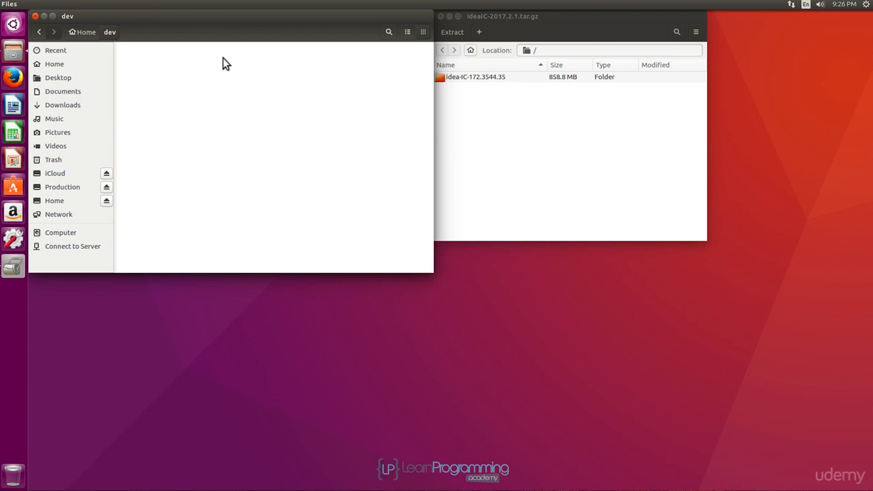
drag(540, 16, 574, 17)
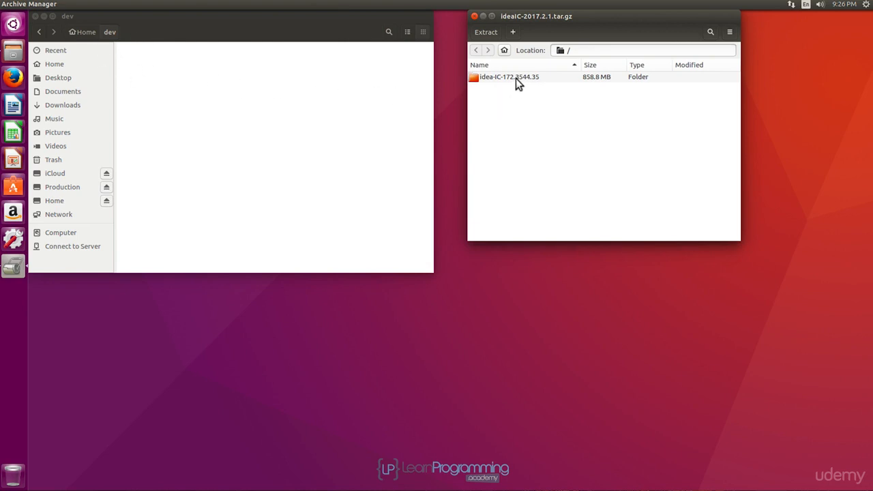
drag(516, 77, 214, 78)
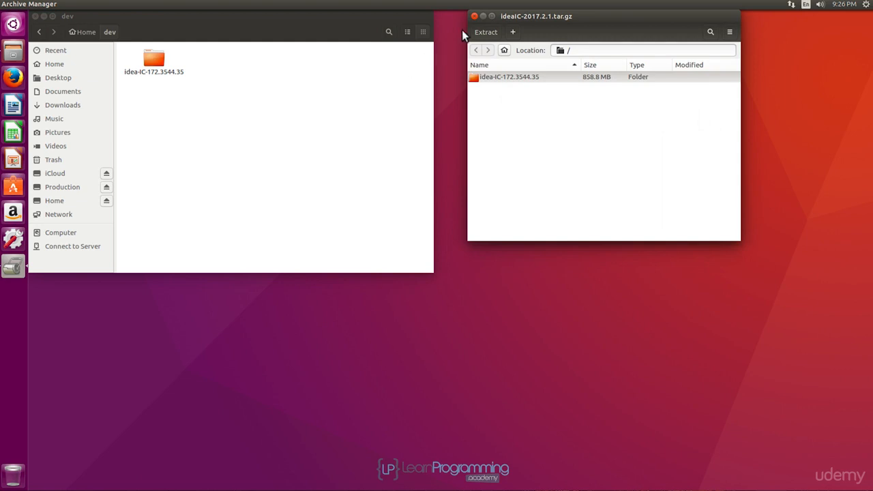
click(474, 17)
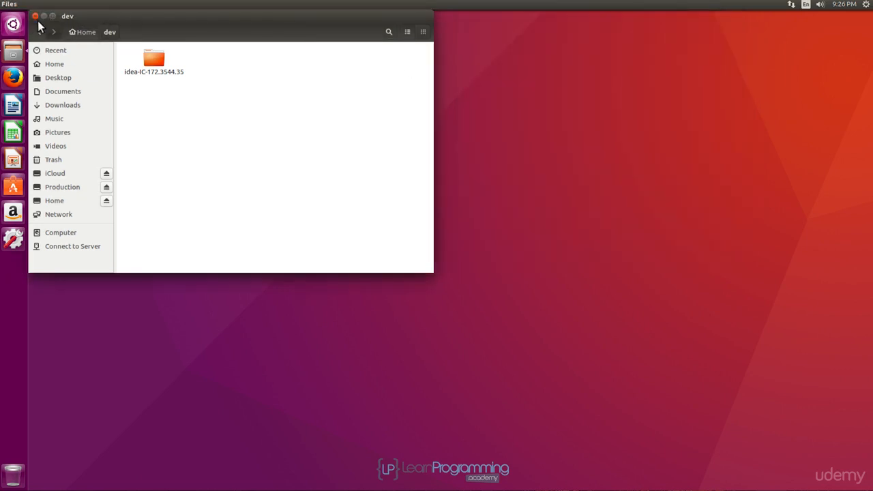
click(35, 16)
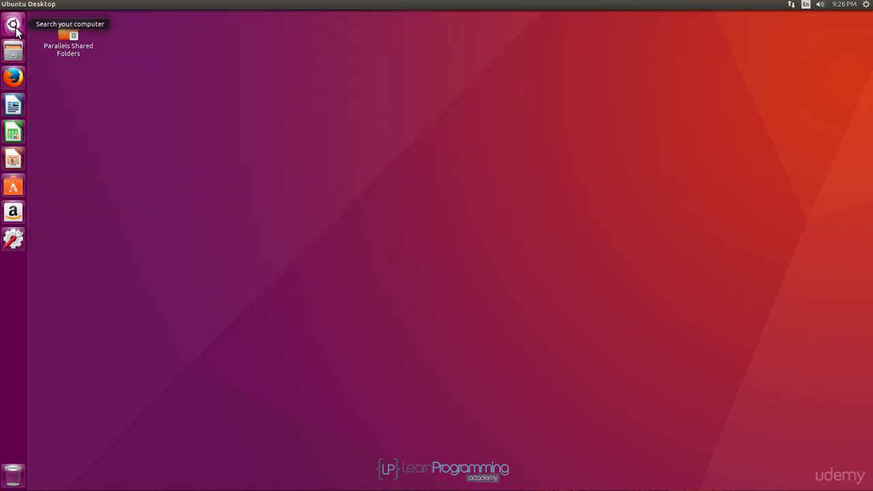
- Open Terminal and print the current working directory with pwd
click(14, 28)
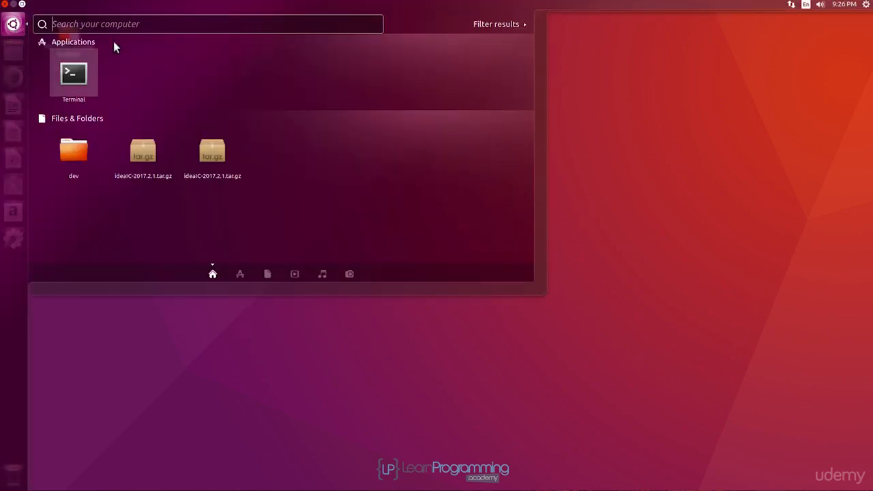
key(Return)
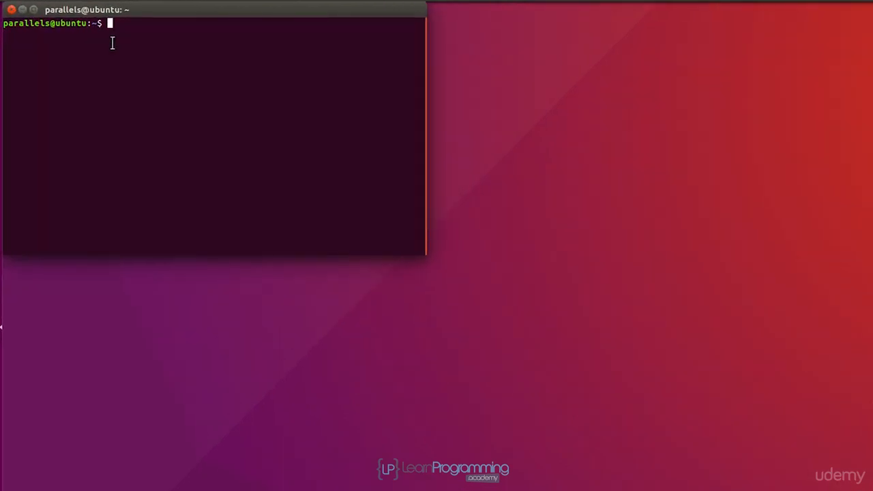
text(cd)
key(BackSpace)
key(BackSpace)
key(BackSpace)
text(pwd)
key(Return)
- Change the working directory to dev and list its contents
text(cd dev)
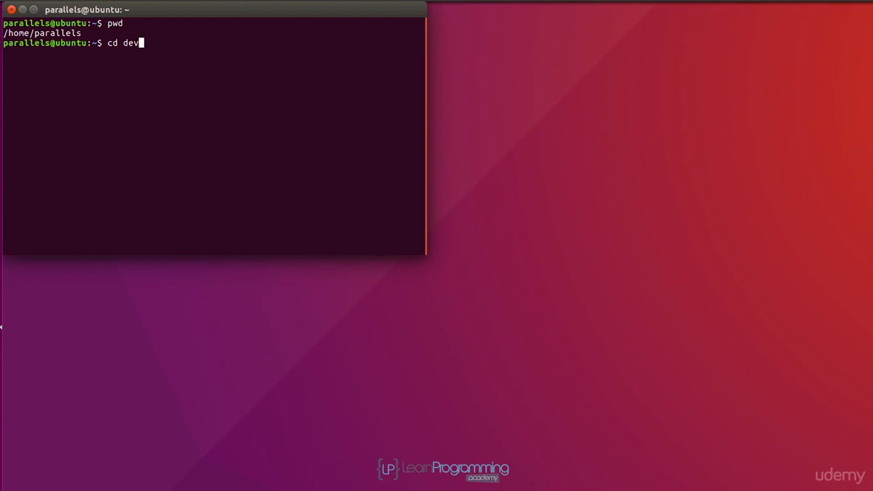
key(Return)
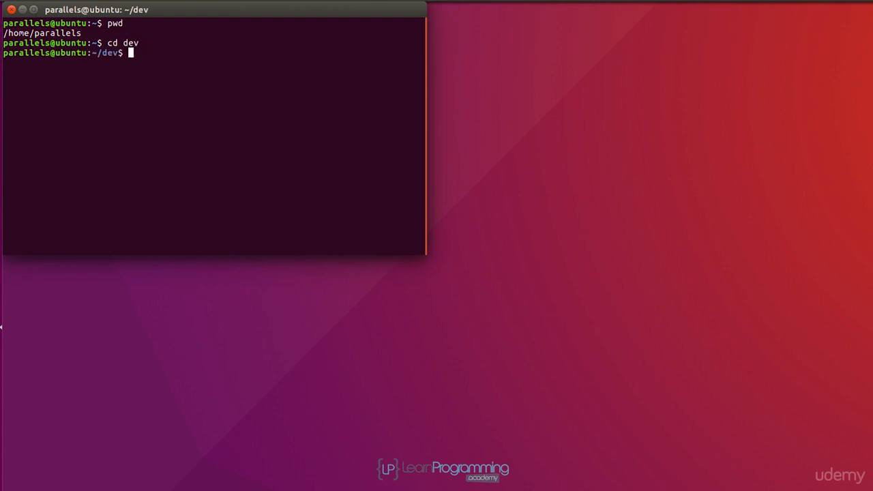
text(ls)
key(Return)
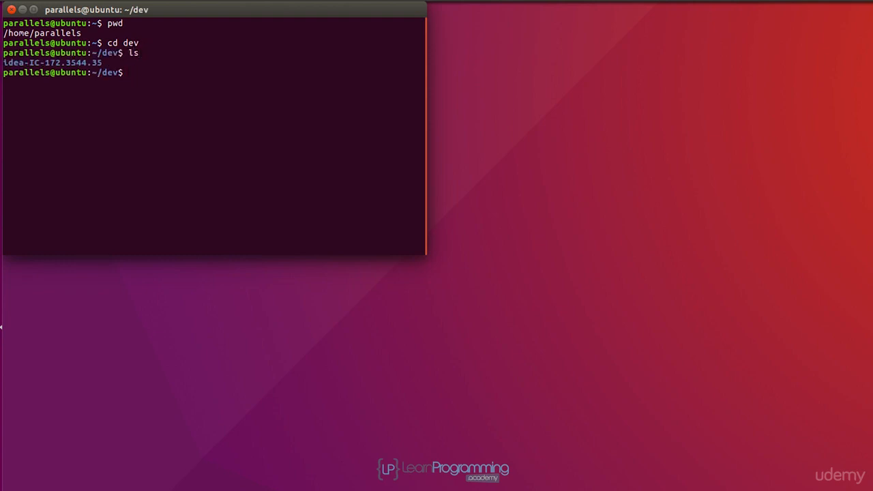
- Change into the idea-IC-172.3544.35 directory and list its contents
text(cd ide)
key(Tab)
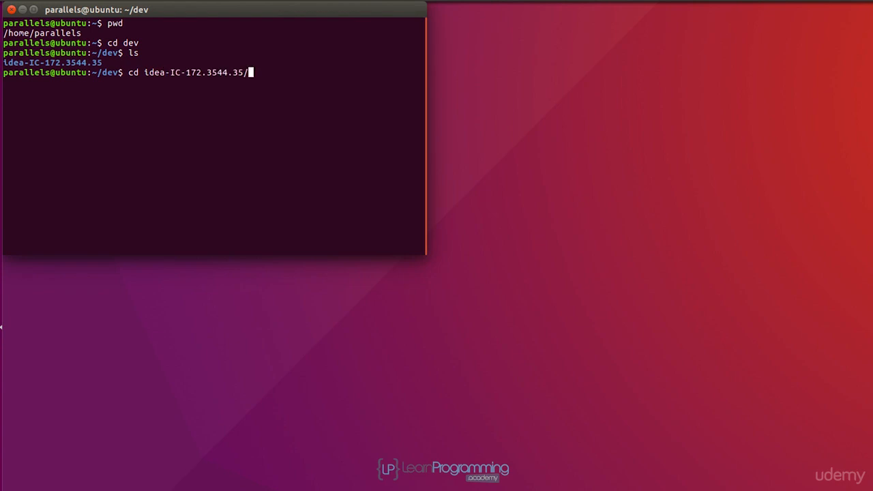
key(Return)
text(ls)
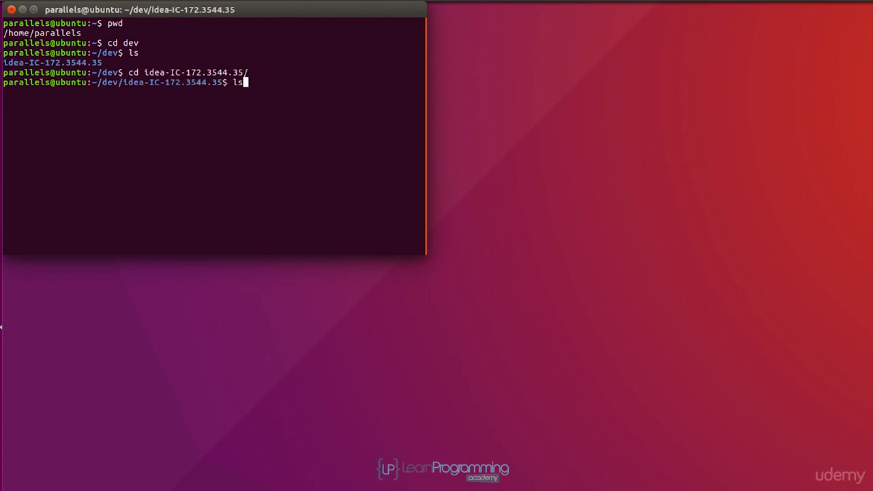
key(Return)
- Change into the bin directory inside idea-IC-172.3544.35
text(cd )
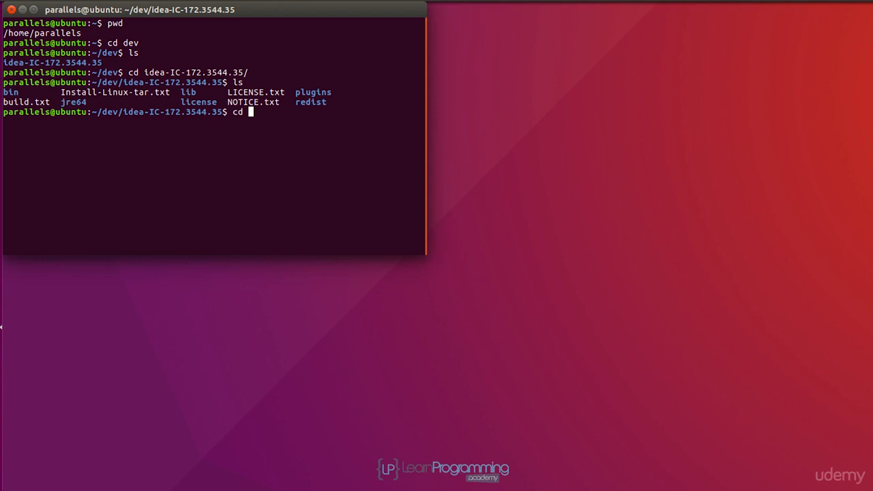
text(bin)
key(Return)
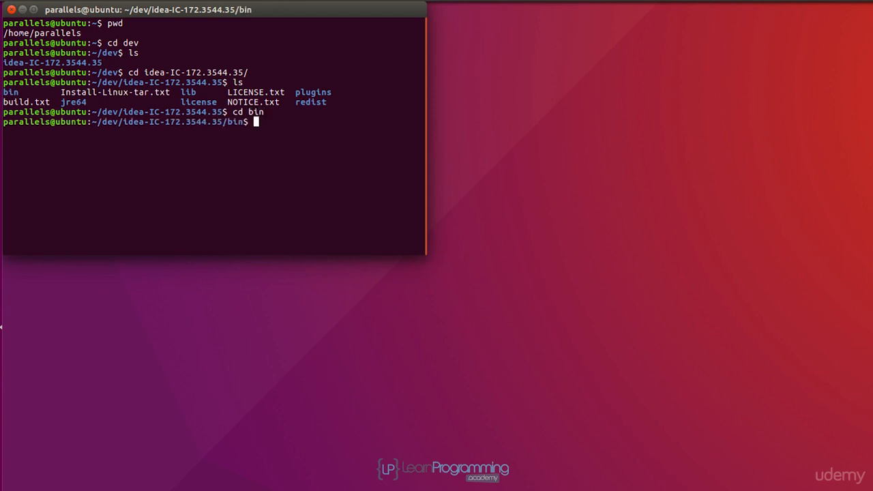
- List the bin directory's contents and launch IntelliJ IDEA by running ./idea.sh
text(ls)
key(Return)
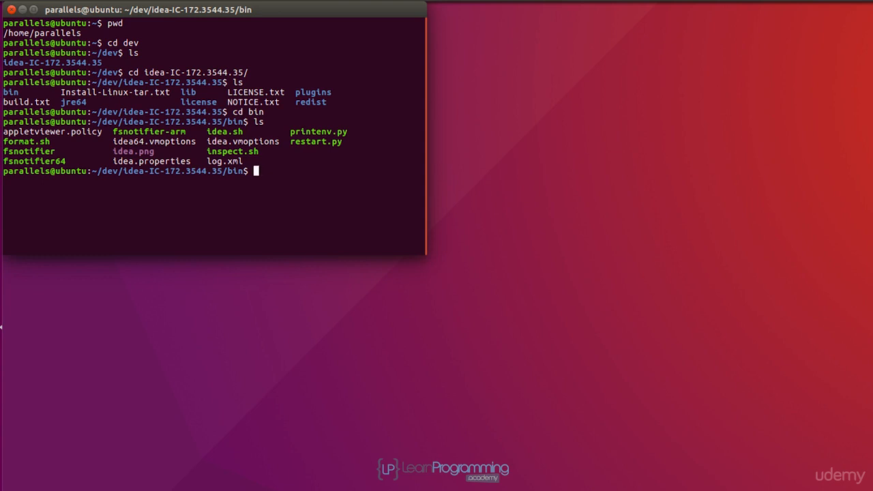
text(./idea.sh)
key(Return)
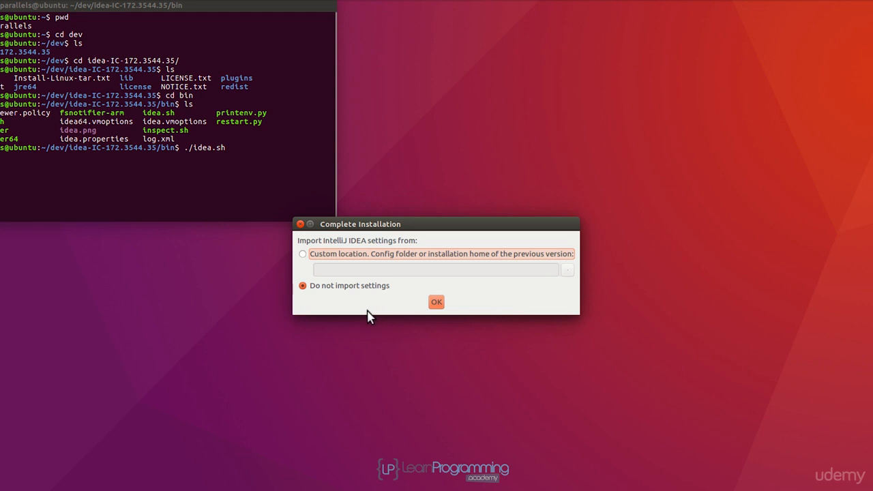
- Complete the installation without importing earlier settings and accept the JetBrains Privacy Policy
click(477, 303)
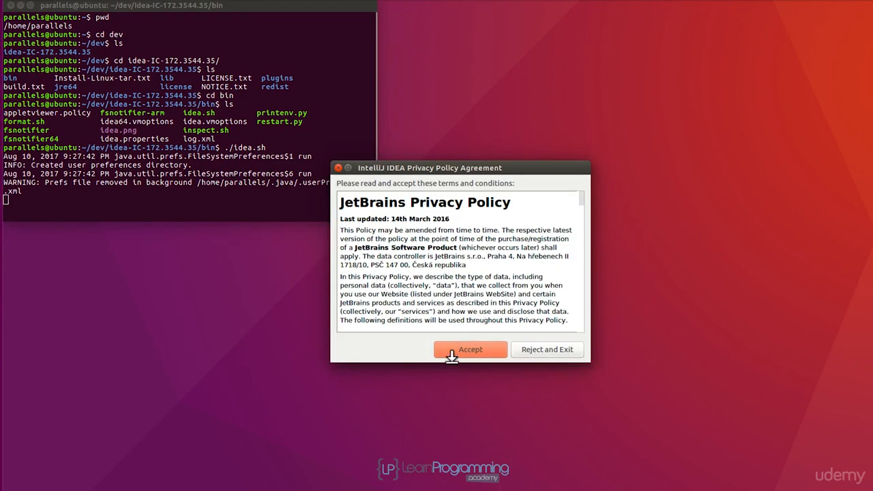
click(469, 350)
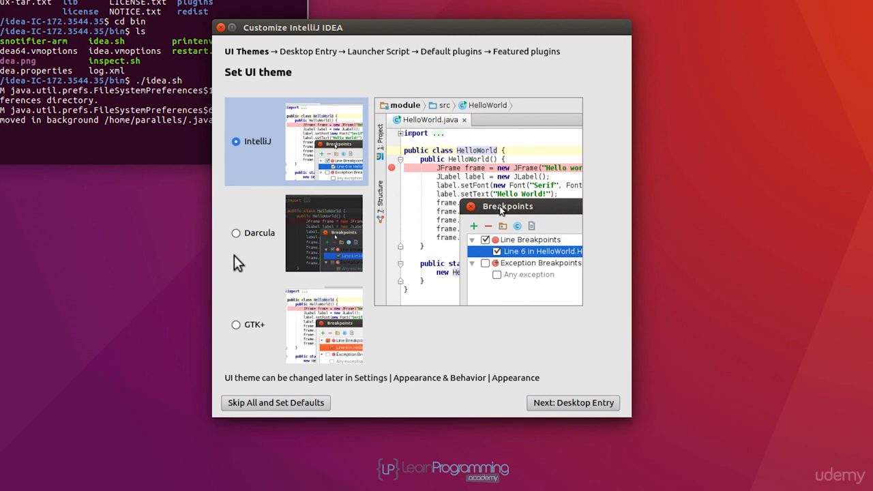
- Preview the Darcula and GTK+ themes, choose the IntelliJ UI theme and continue to the desktop entry options
click(235, 233)
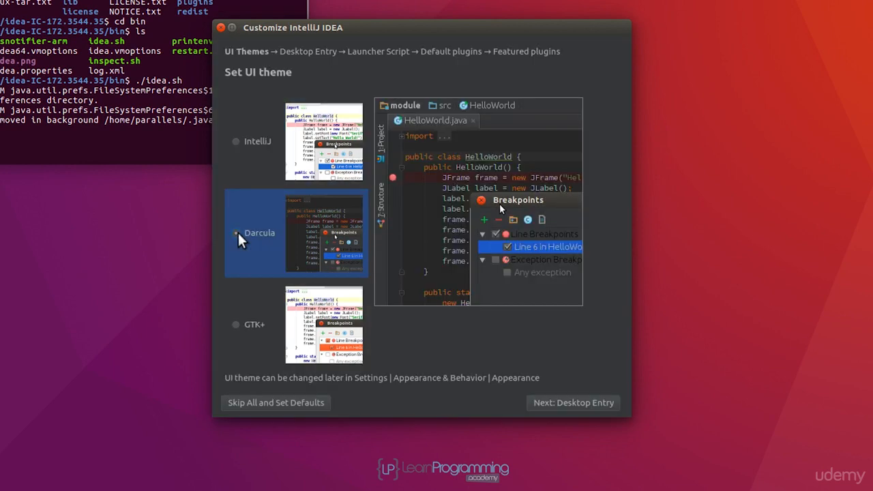
click(236, 325)
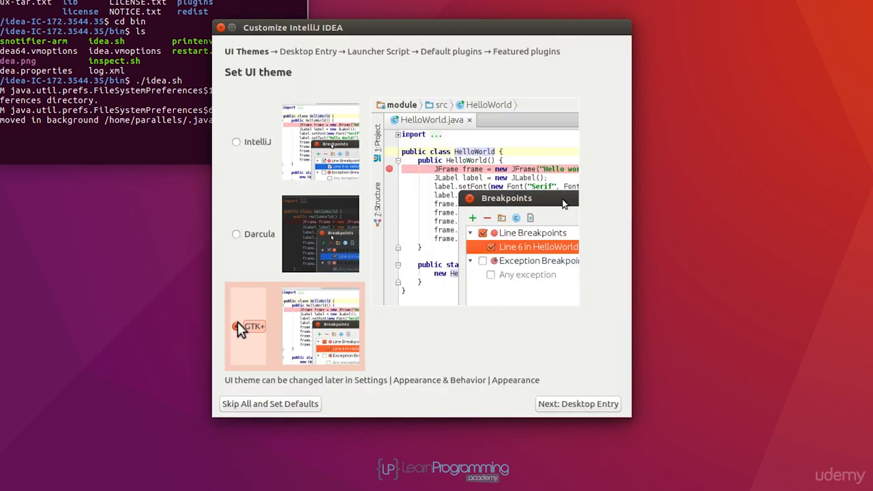
click(234, 142)
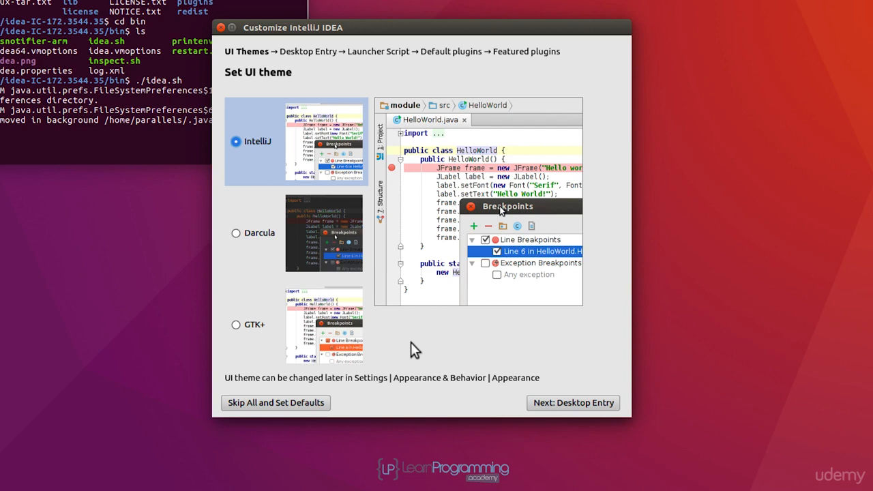
click(605, 405)
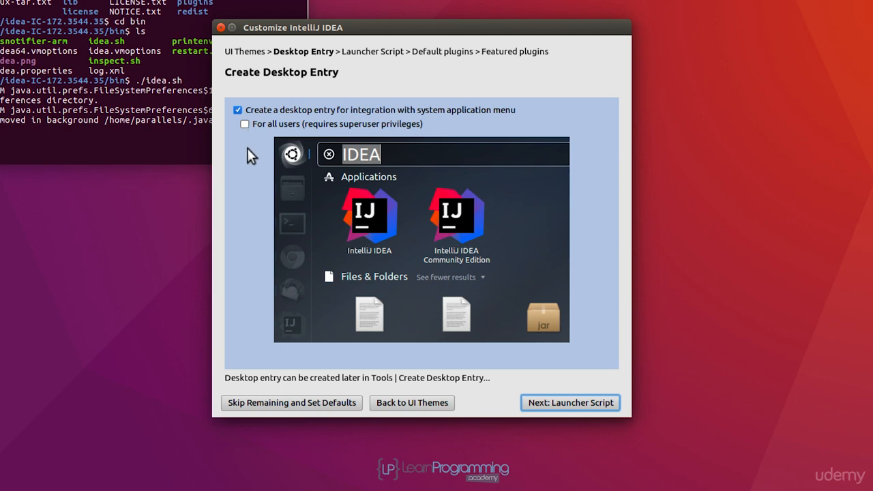
- Keep the desktop entry for the current user only and enable the command-line launcher script at /usr/local/bin/idea
click(604, 400)
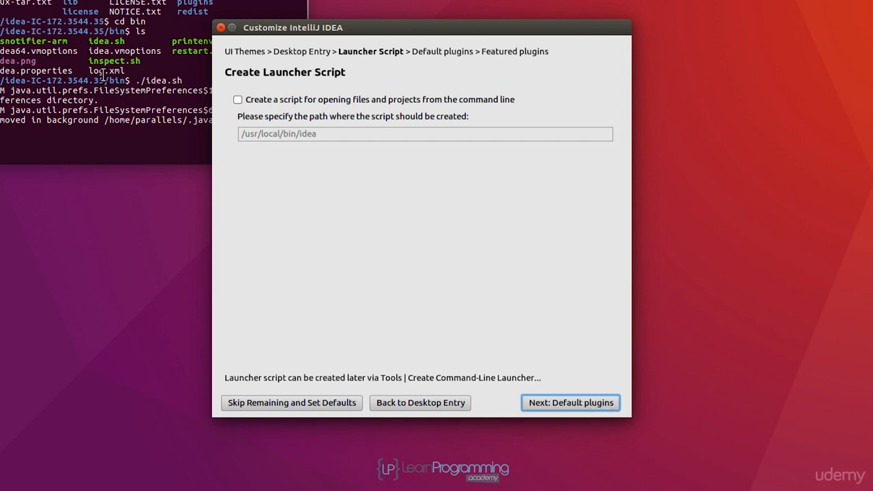
click(238, 100)
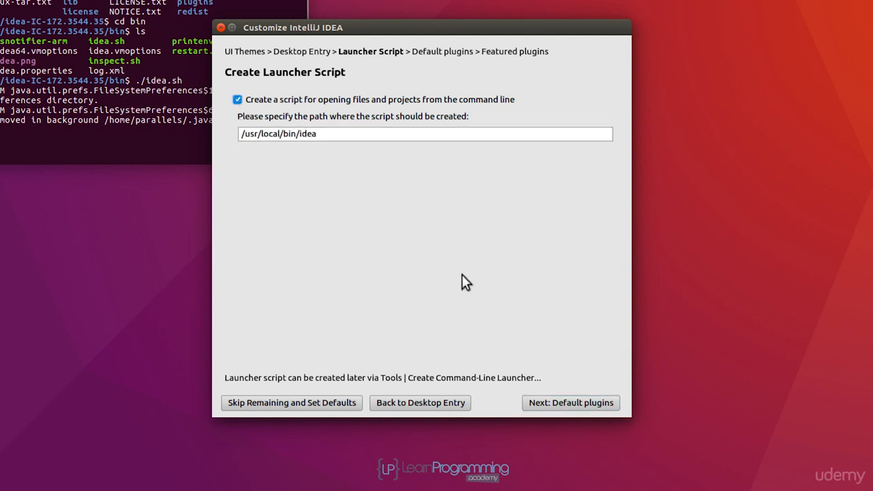
click(602, 403)
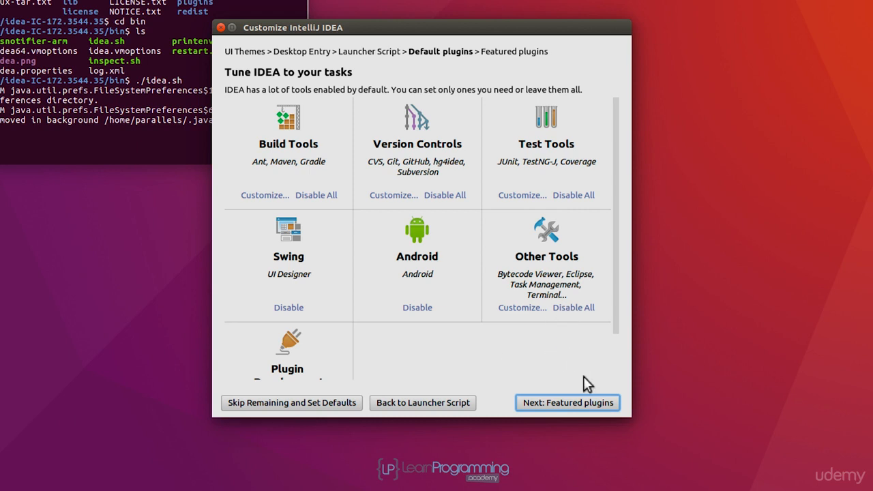
- Keep the default plugins, finish the setup without featured plugins and authenticate the launcher installation with the account password
click(603, 403)
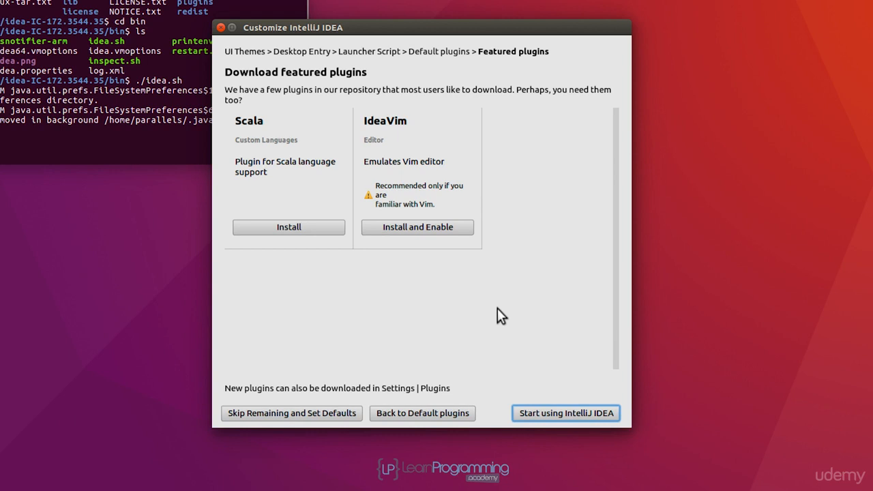
click(594, 412)
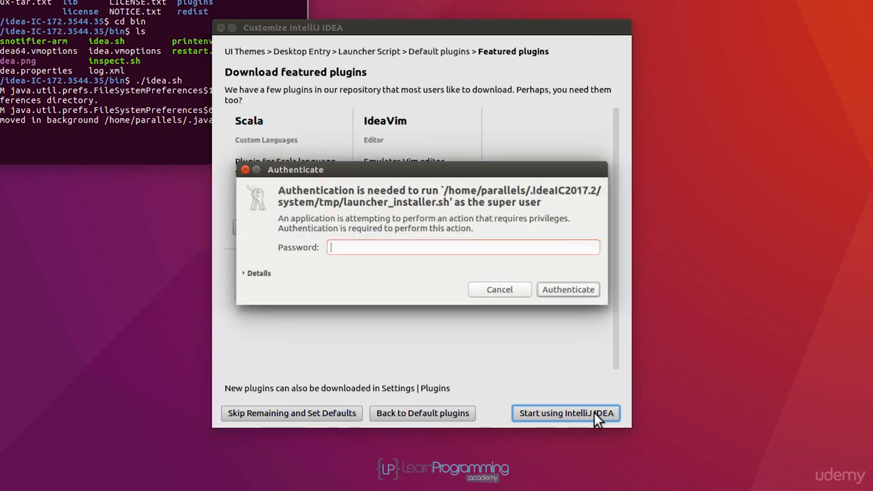
text(*******)
click(562, 291)
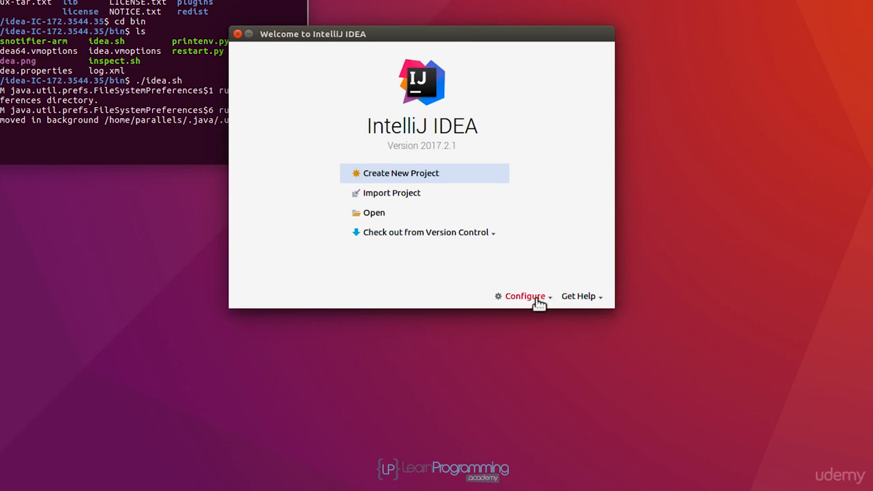
- In the default project structure, add a JDK as project SDK with home directory /usr/lib/jvm/java-8-oracle
click(538, 300)
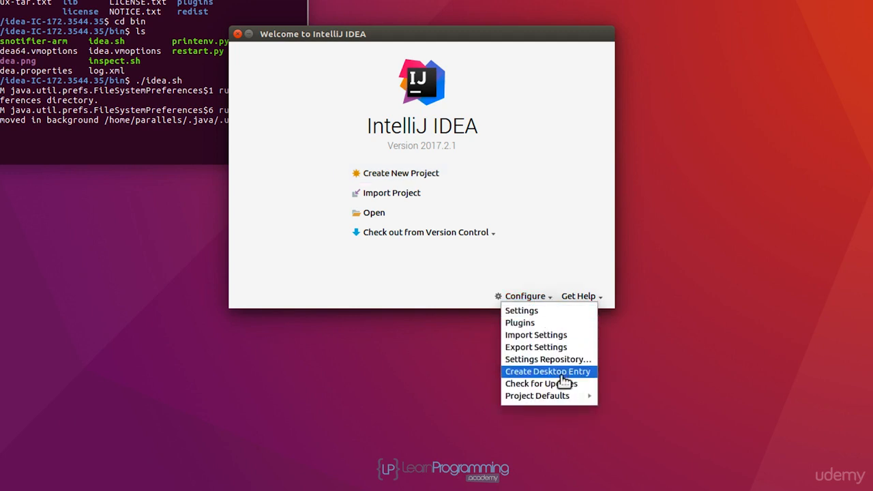
mouse_move(567, 403)
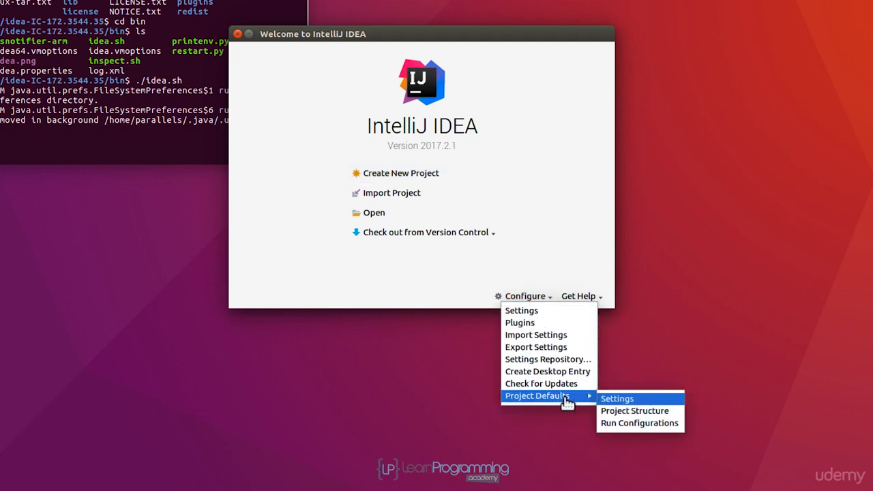
click(667, 412)
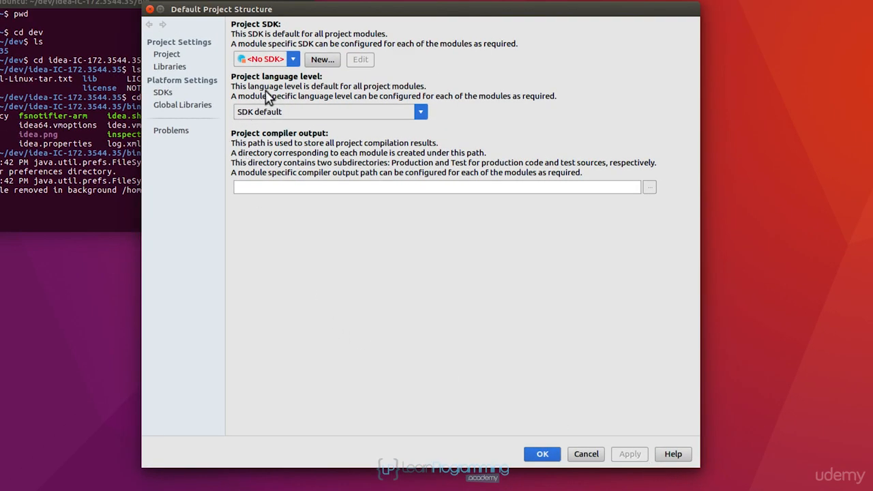
click(292, 60)
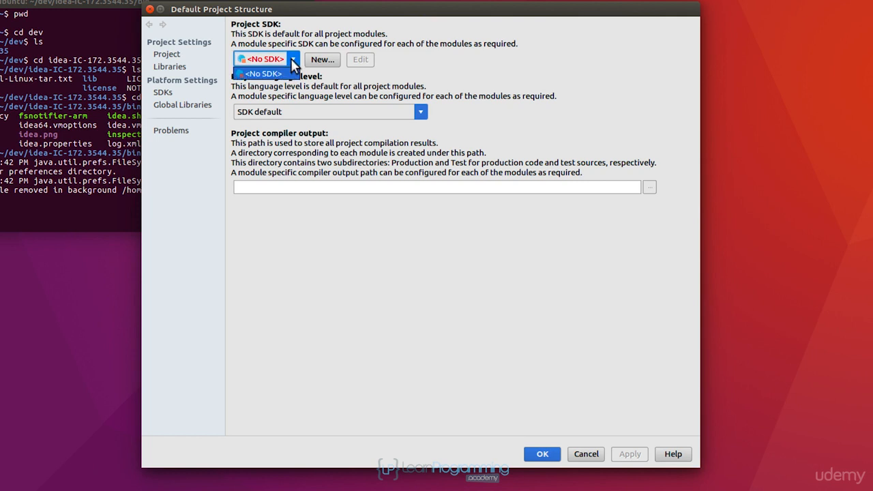
click(342, 76)
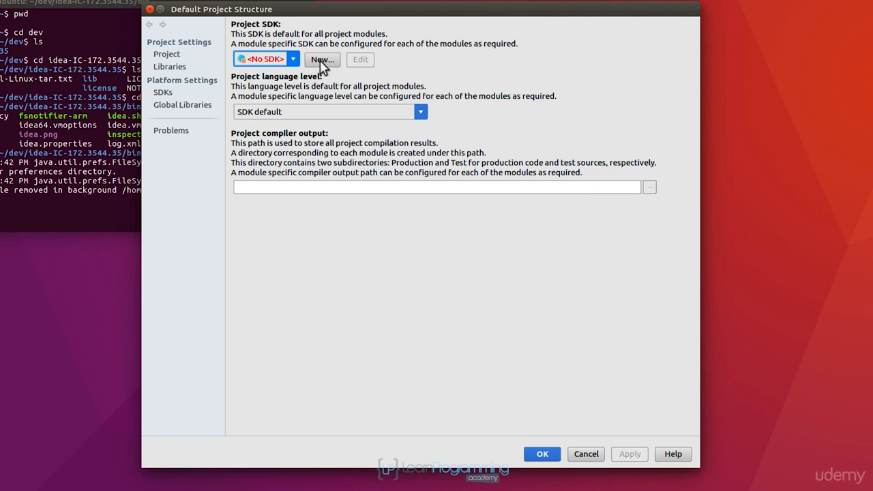
click(323, 62)
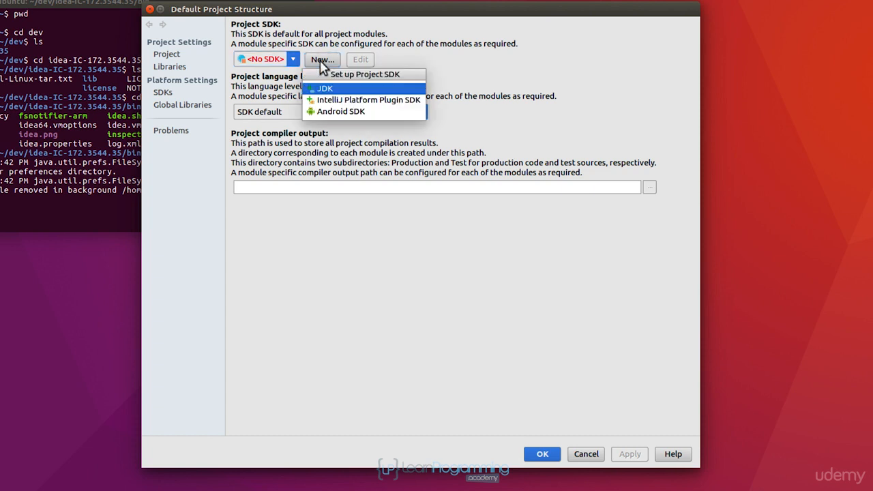
click(378, 90)
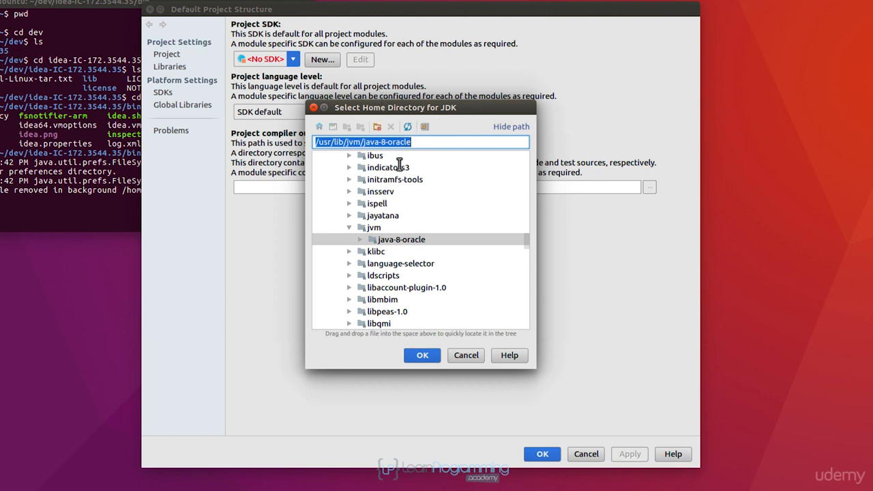
click(423, 356)
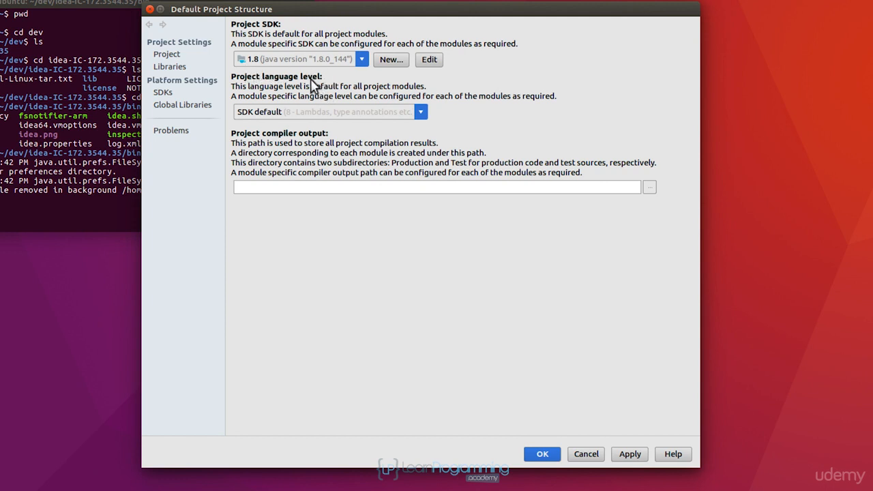
- Select 1.8 as the default project SDK, check the Libraries page and save the default project structure
click(361, 59)
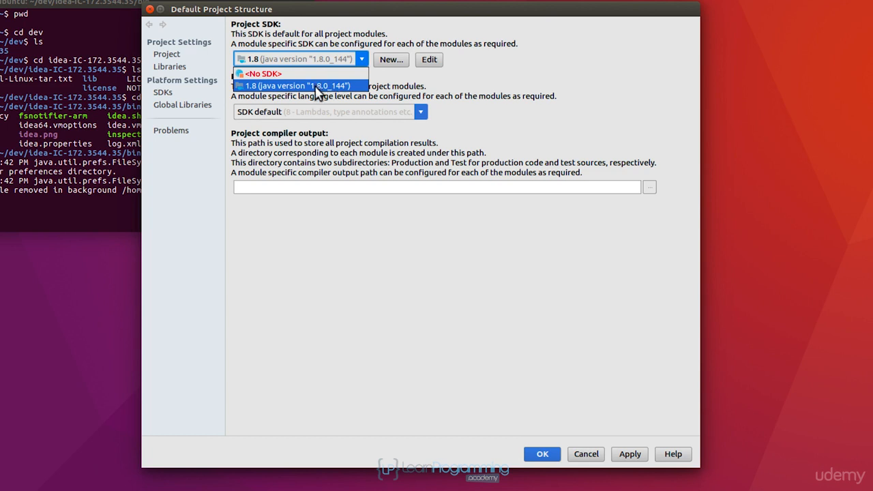
click(319, 87)
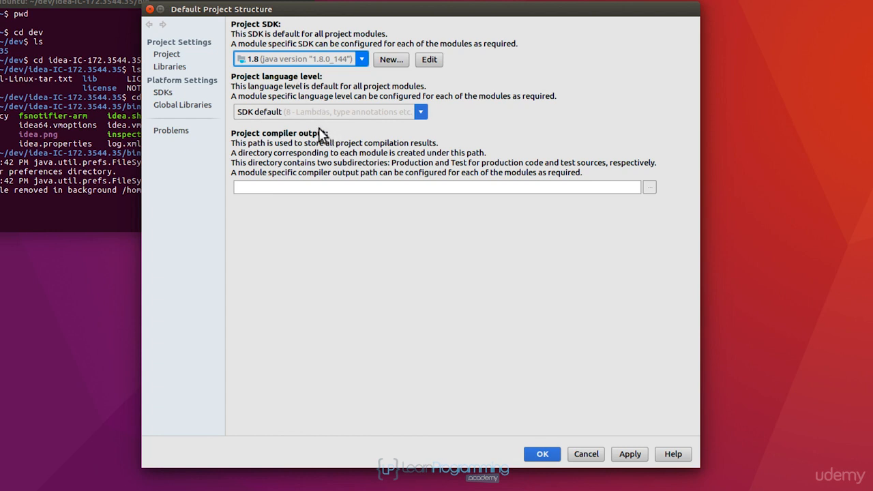
click(181, 70)
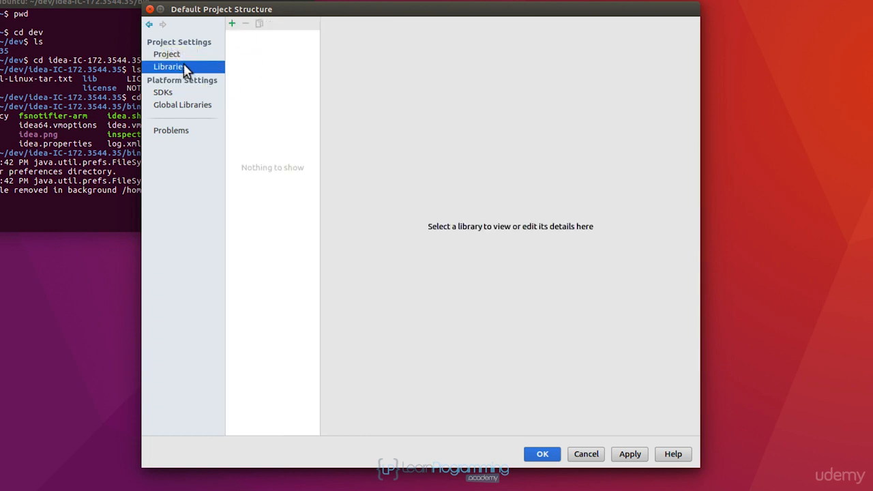
click(168, 56)
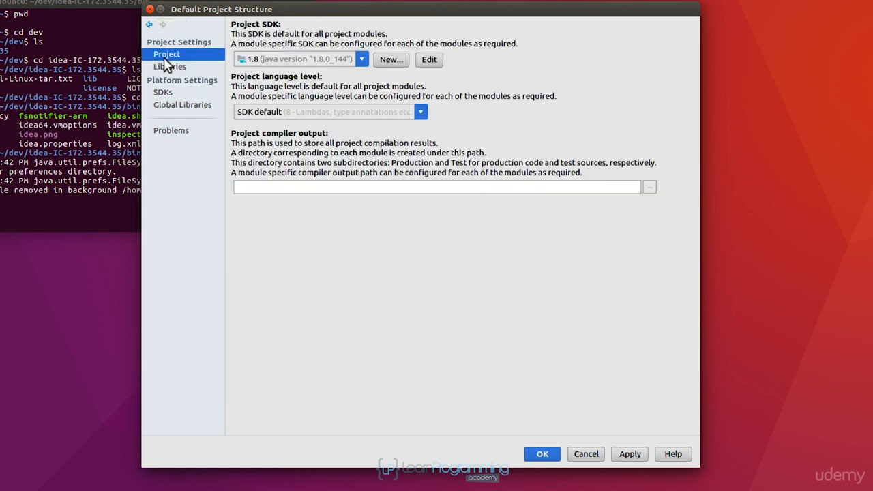
click(542, 454)
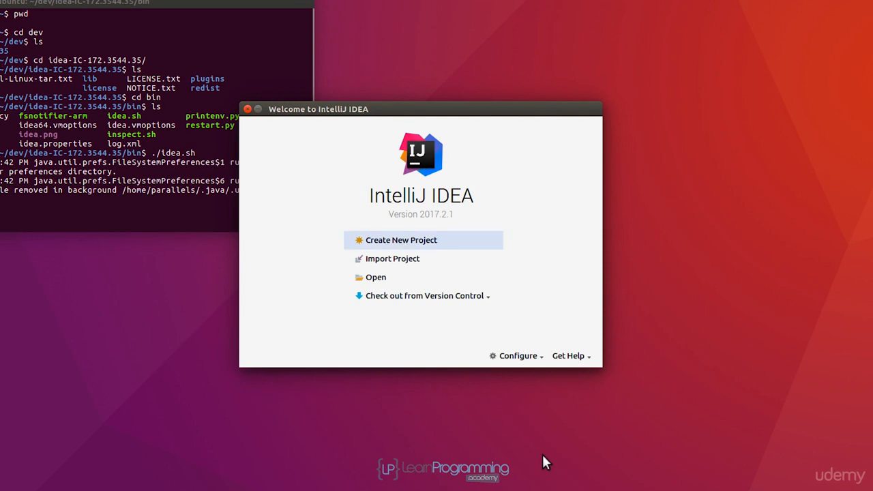
- In the default editor settings for Auto Import, enable adding unambiguous imports and optimizing imports on the fly, and apply
click(521, 356)
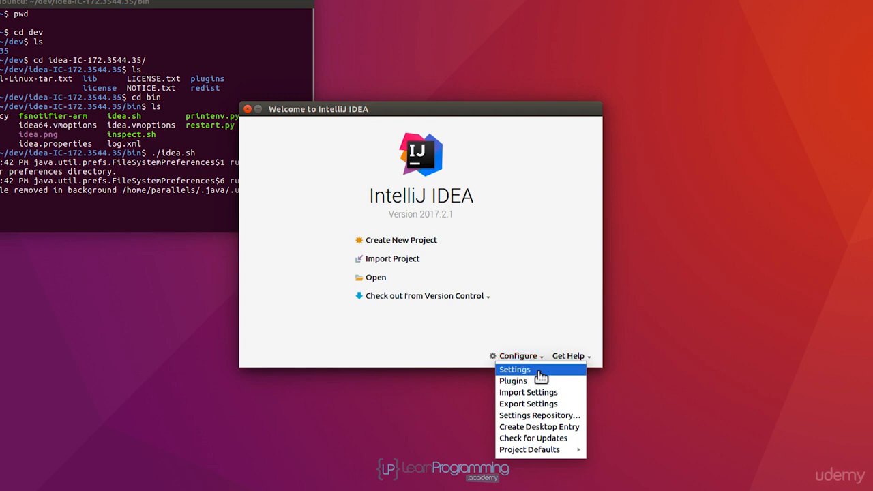
click(539, 370)
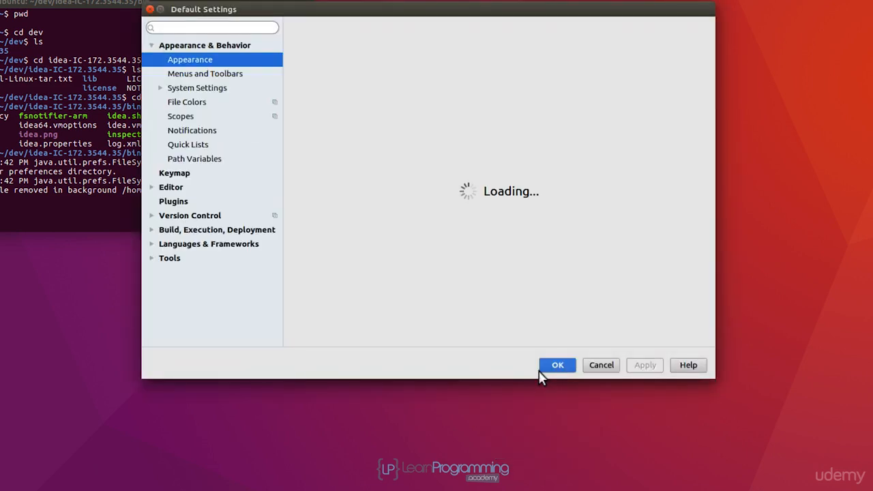
click(153, 188)
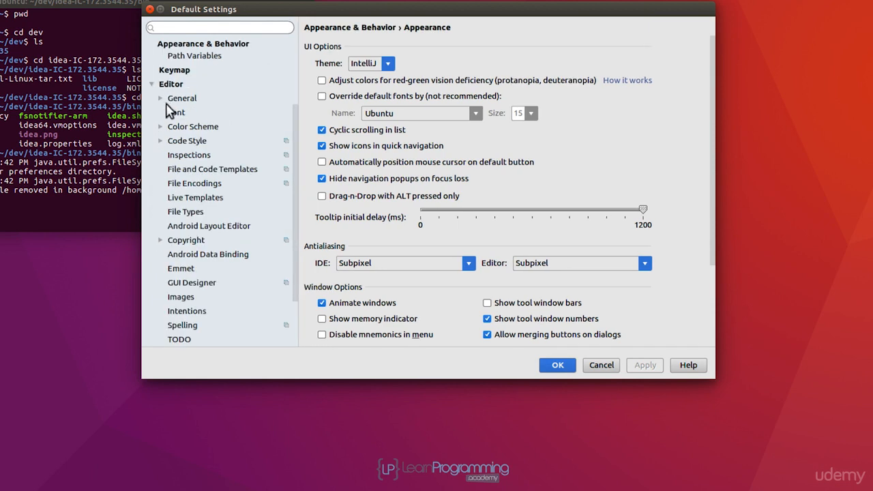
click(160, 98)
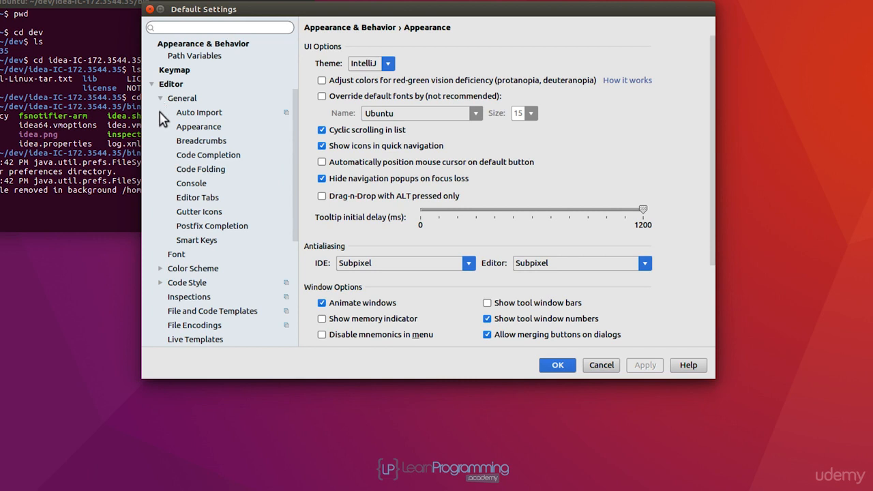
click(204, 114)
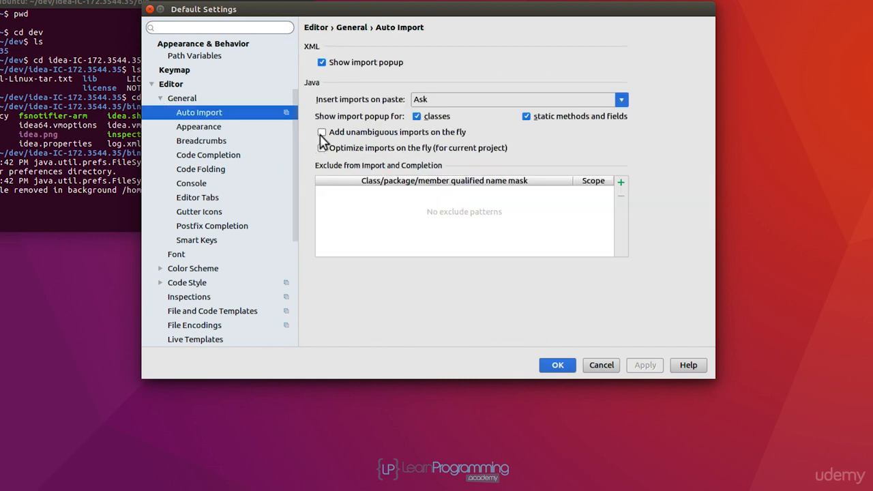
click(321, 132)
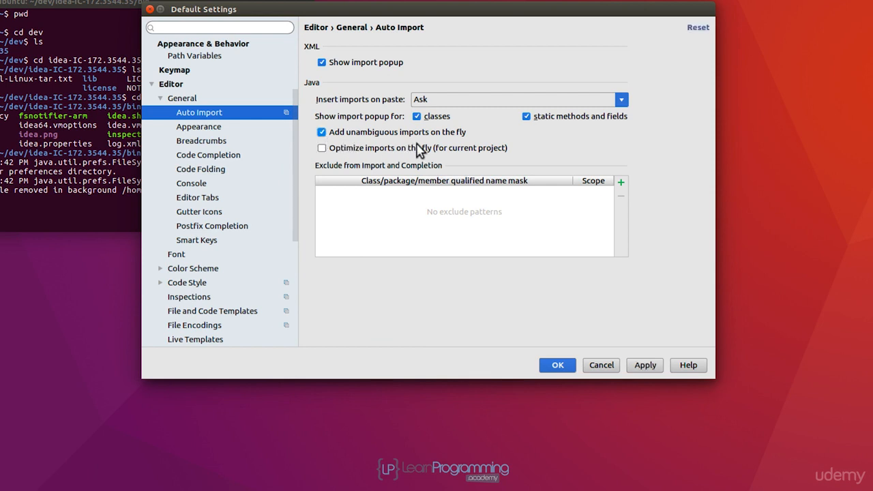
click(321, 149)
click(645, 366)
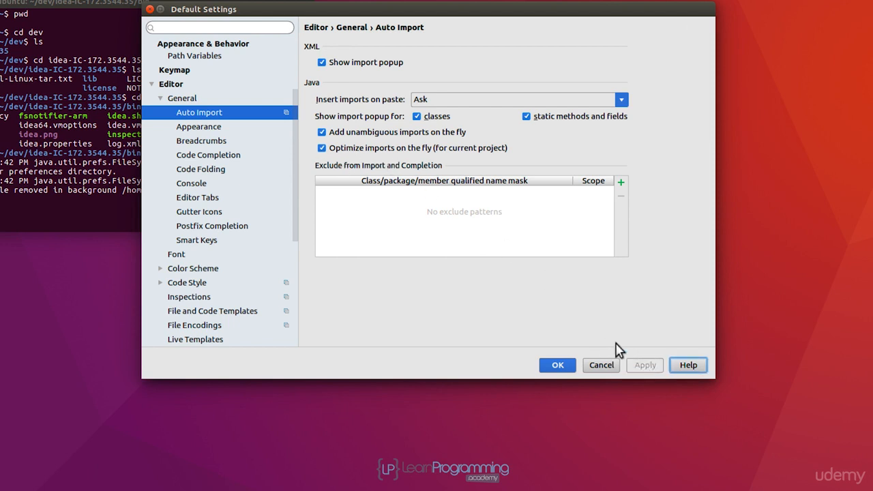
- Check the editor's general Appearance options, including line numbers, and accept the default settings
click(199, 128)
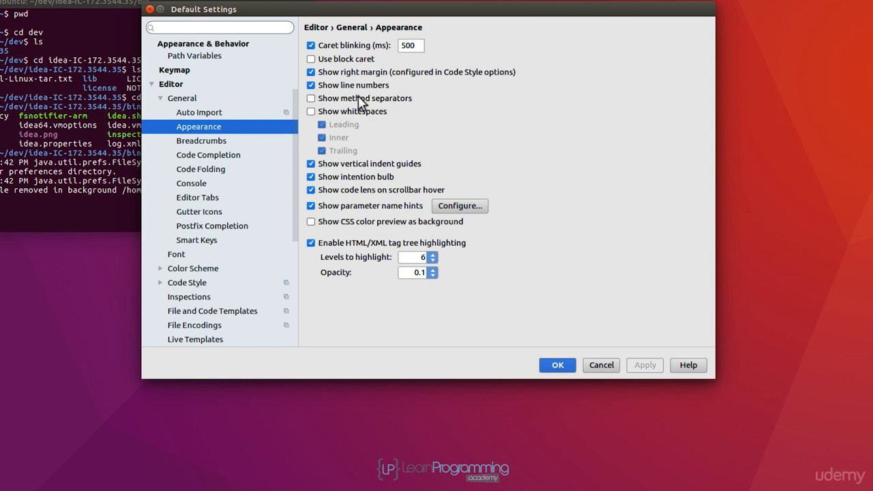
click(551, 367)
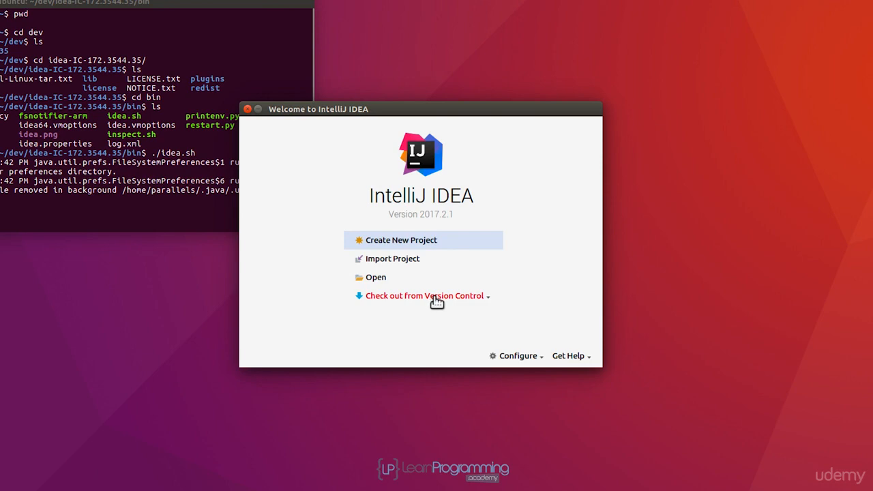
- Close the IntelliJ IDEA welcome window and end the terminal session with the exit command
click(248, 110)
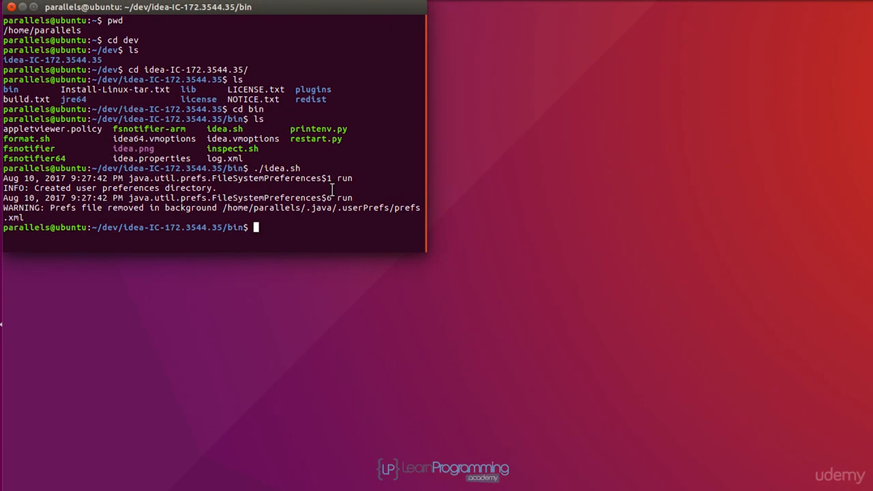
text(exit)
key(Return)
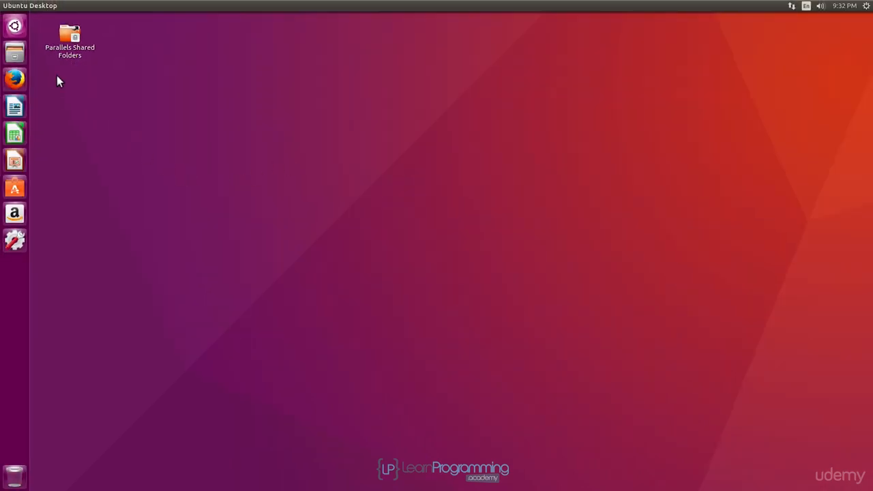
- Search the computer for "Int" and launch IntelliJ IDEA Community Edition from the applications found
click(14, 26)
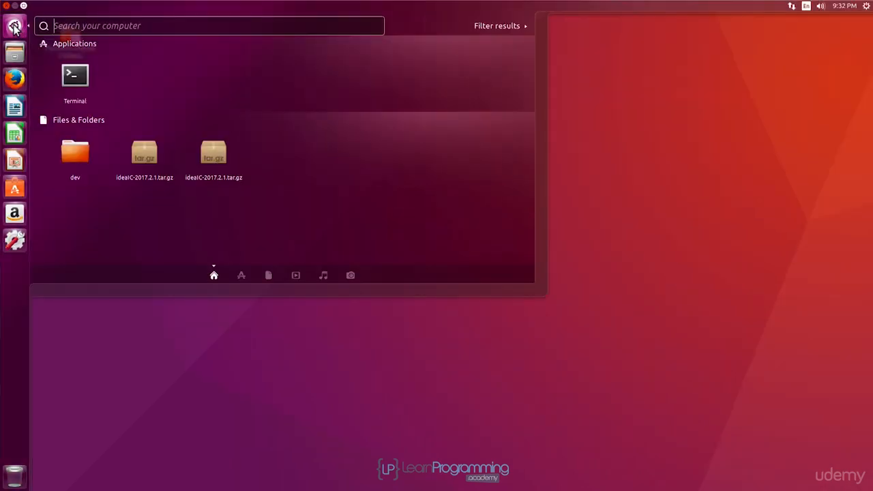
click(100, 31)
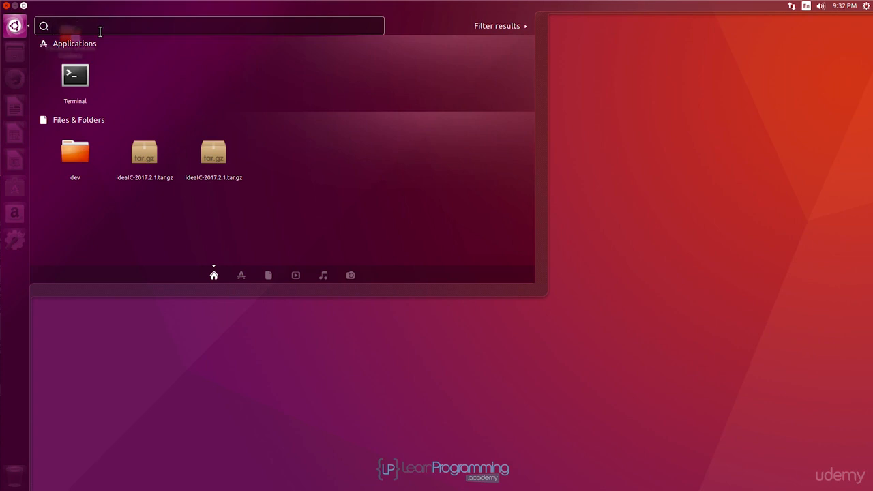
text(Int)
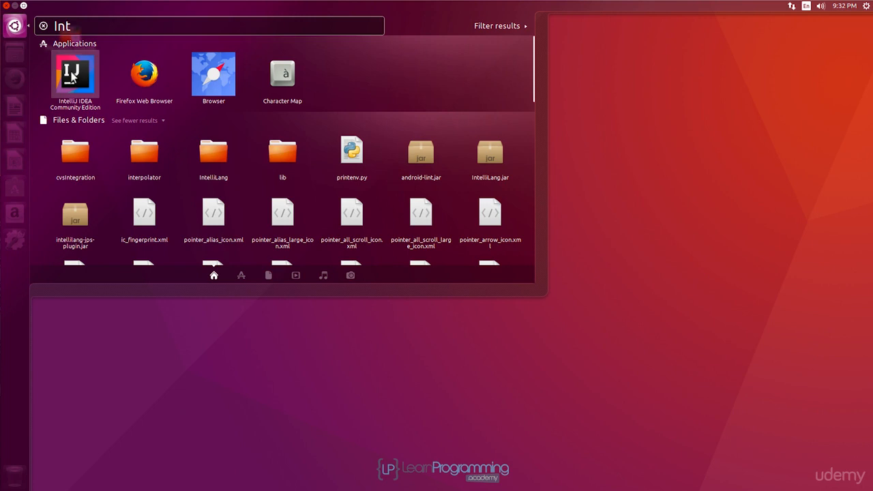
click(74, 77)
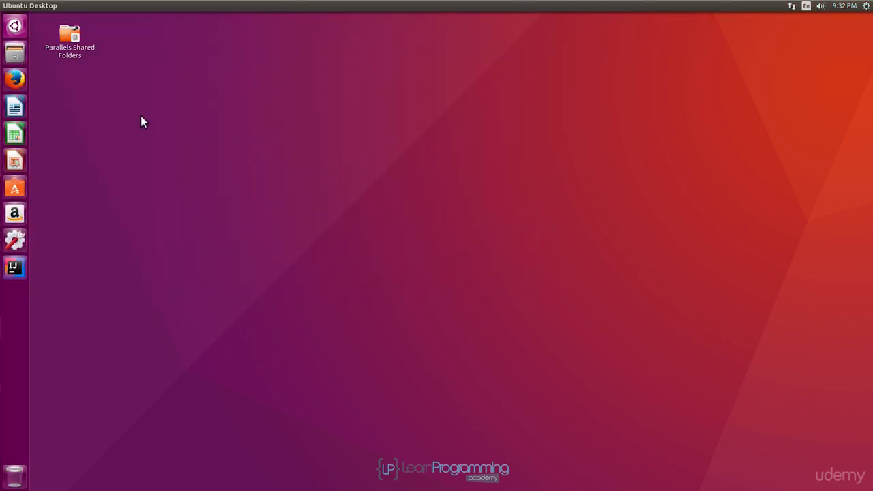